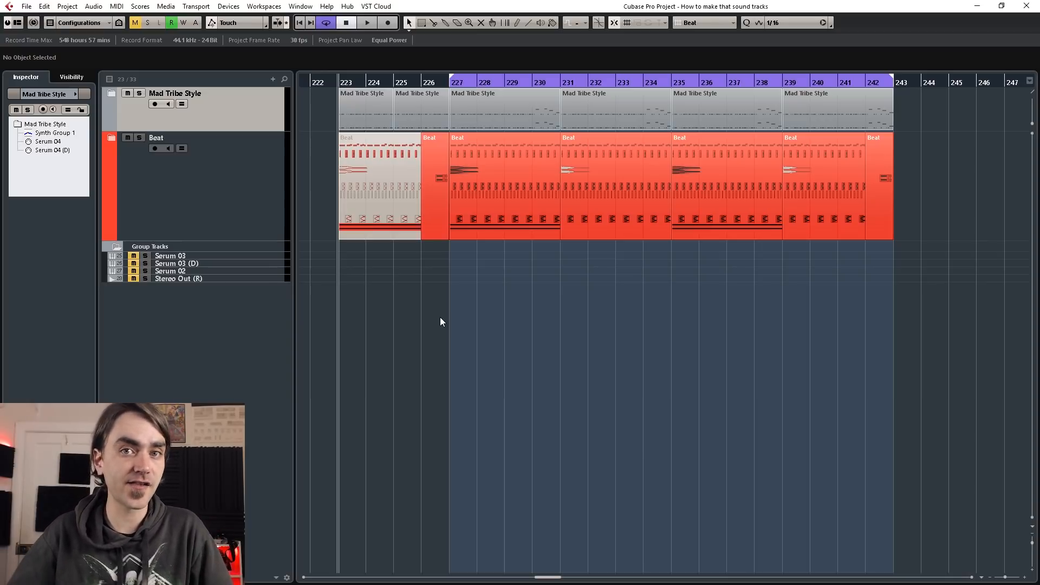
Unfold the Mad Tribe Style folder track and inspect its Synth Group 1 track and the Serum 04 part at bar 227.
key("f")
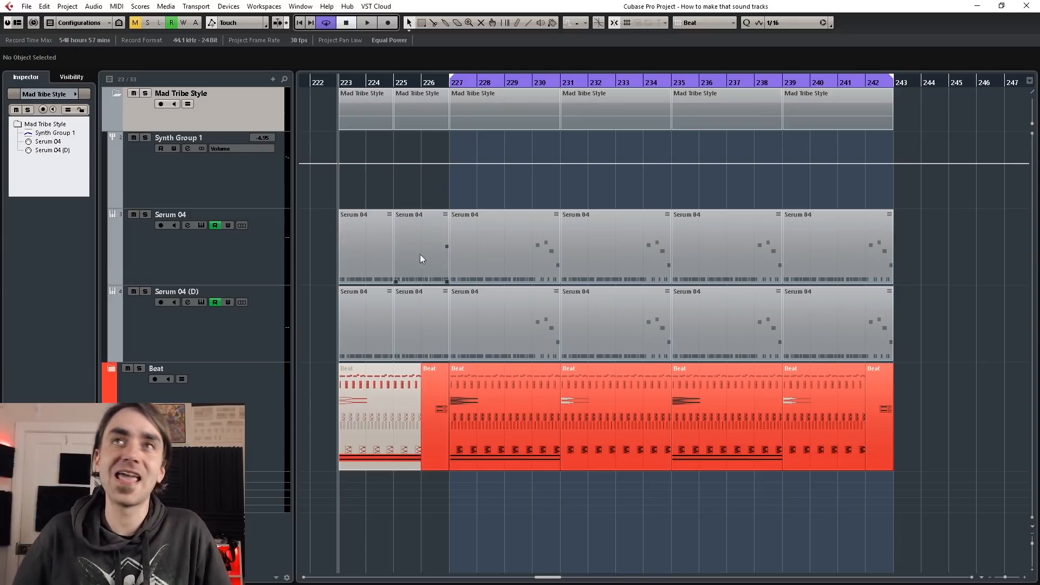
left_click(222, 180)
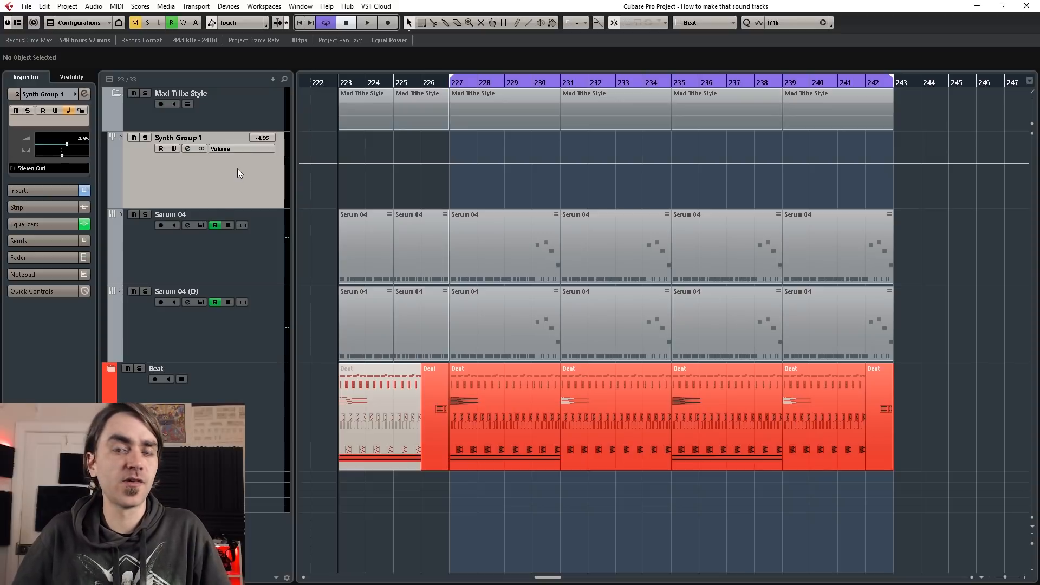
left_click(551, 237)
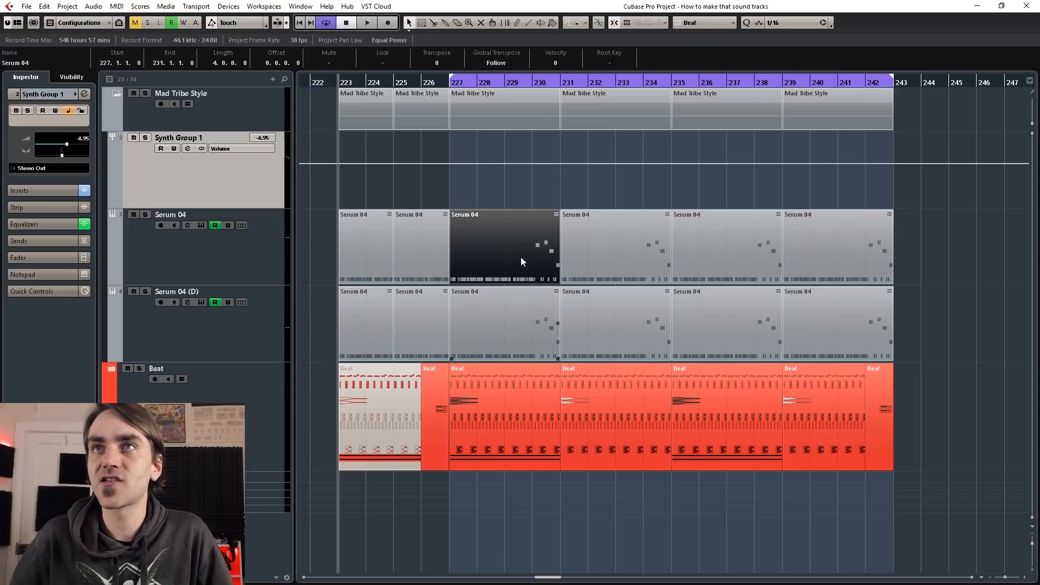
left_click(112, 94)
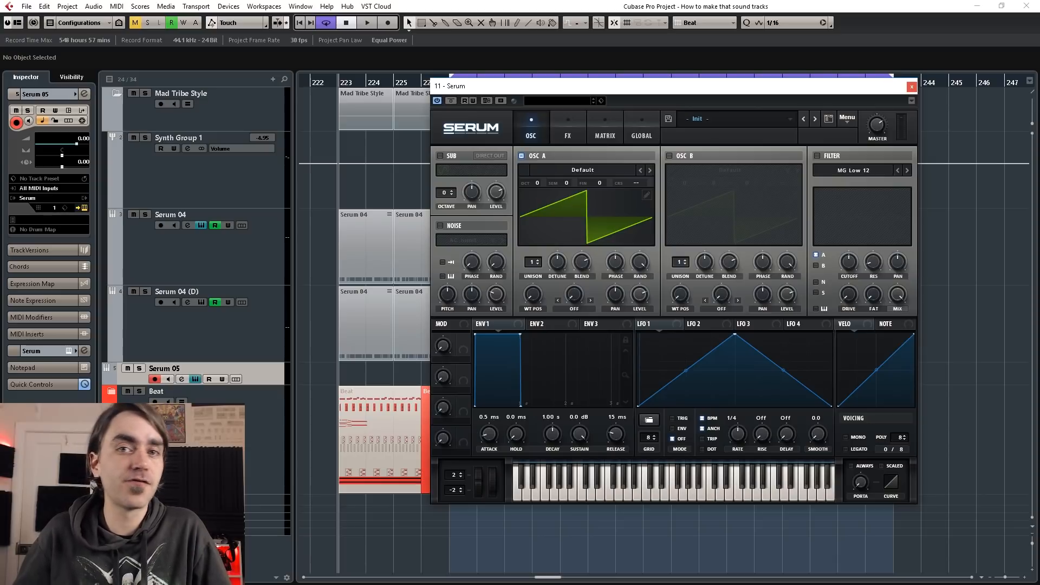
Enable oscillator B and load the Basic Shapes wavetable into both oscillators.
left_click(669, 155)
left_click(707, 170)
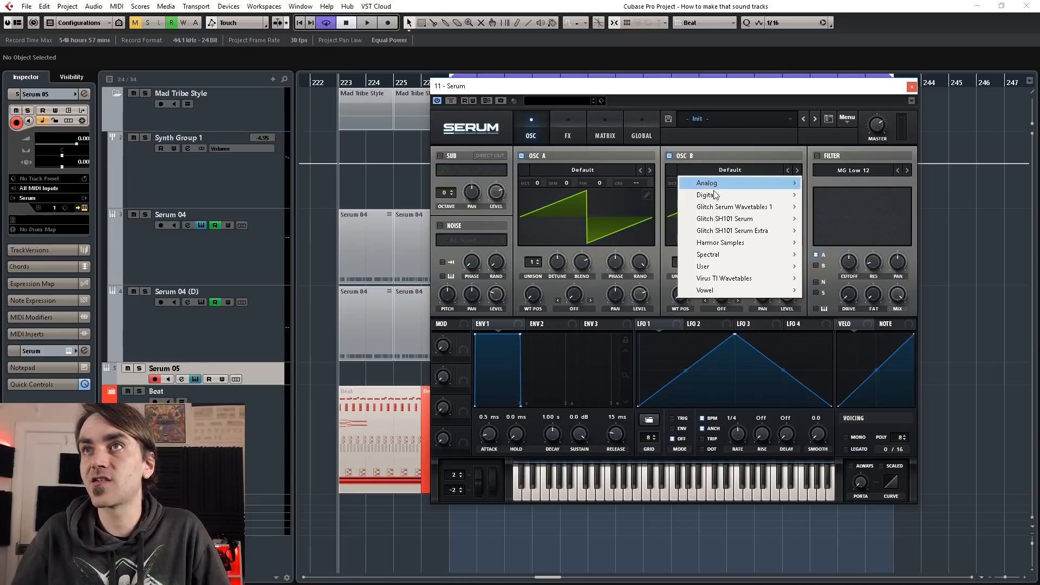
mouse_move(707, 195)
left_click(818, 195)
left_click(583, 170)
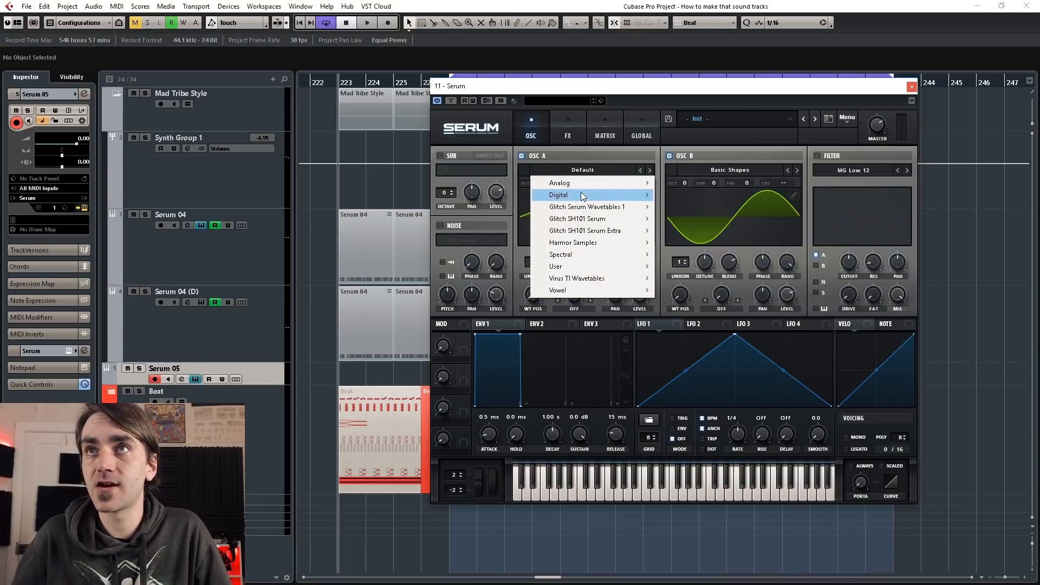
mouse_move(583, 195)
left_click(677, 194)
Give oscillator A the saw wavetable position and 0% random phase, and set the octaves to -2 for A and -3 for B.
mouse_move(533, 293)
left_mouse_down()
mouse_move(545, 261)
mouse_move(545, 278)
left_mouse_up()
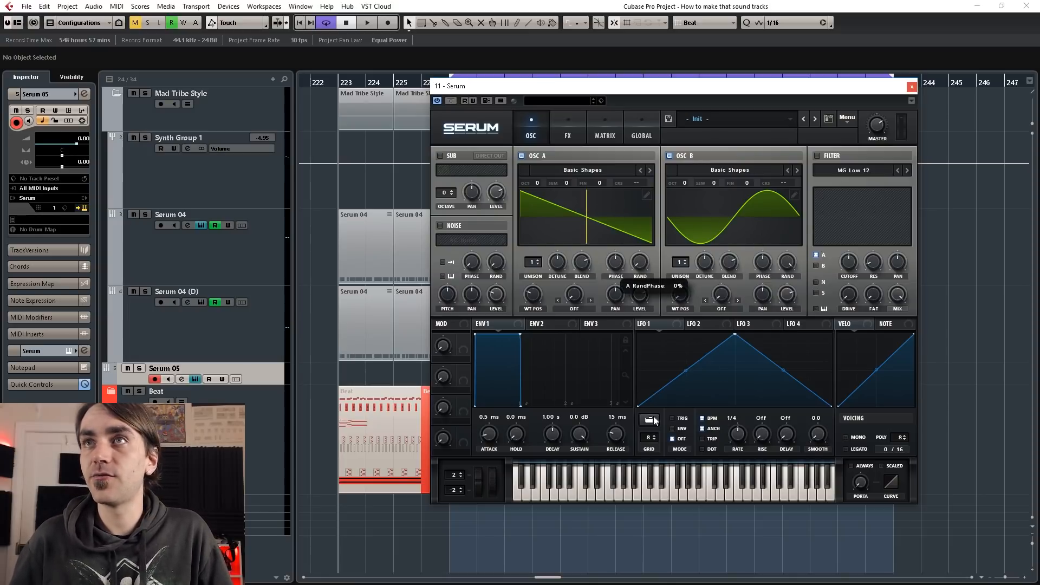
left_click_drag(619, 257, 617, 272)
left_click_drag(538, 182, 537, 210)
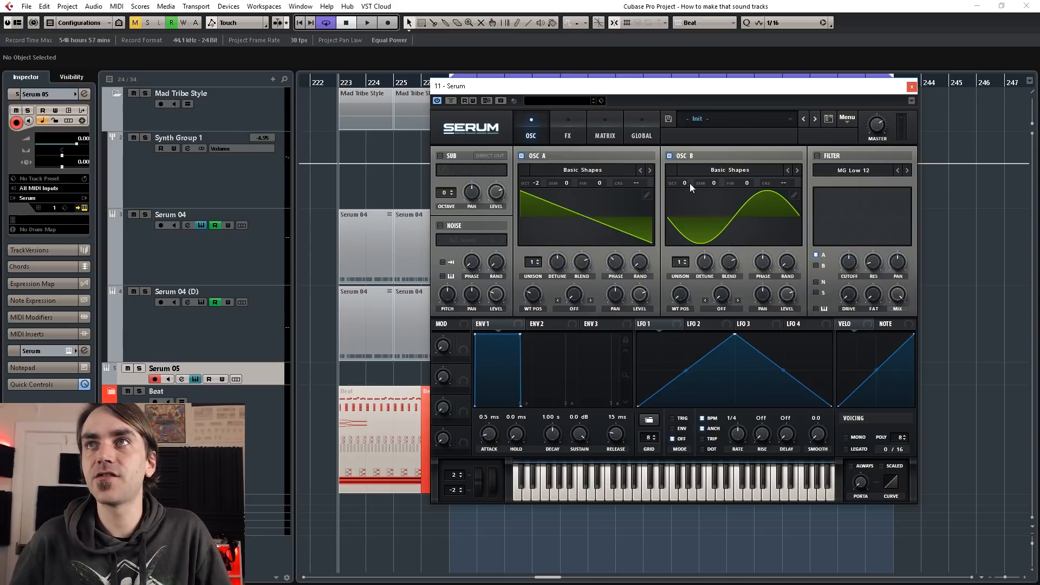
left_click_drag(686, 183, 685, 237)
Set oscillator A's warp mode to FM (from B).
left_click(571, 308)
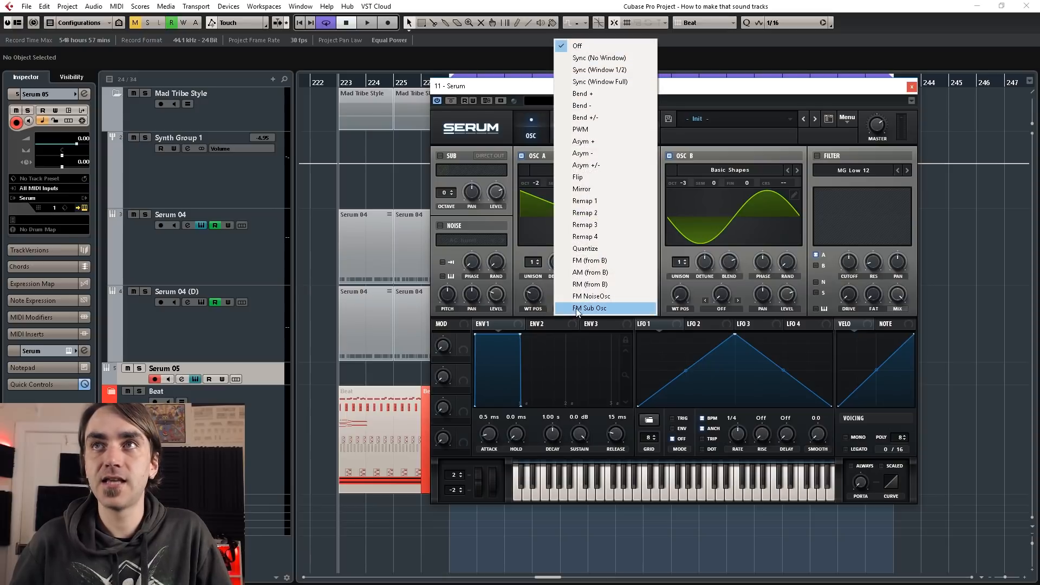
left_click(593, 264)
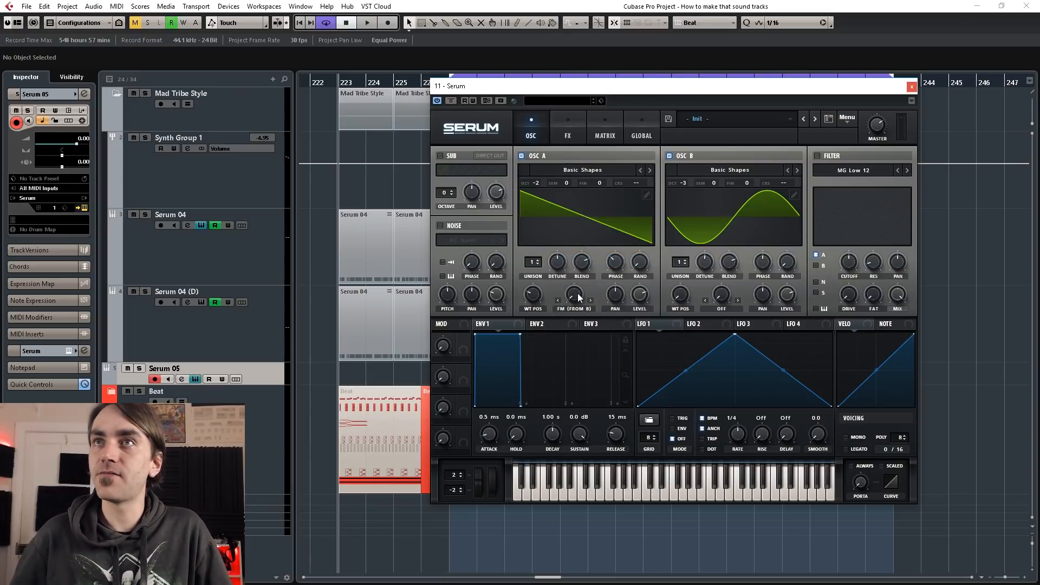
mouse_move(578, 295)
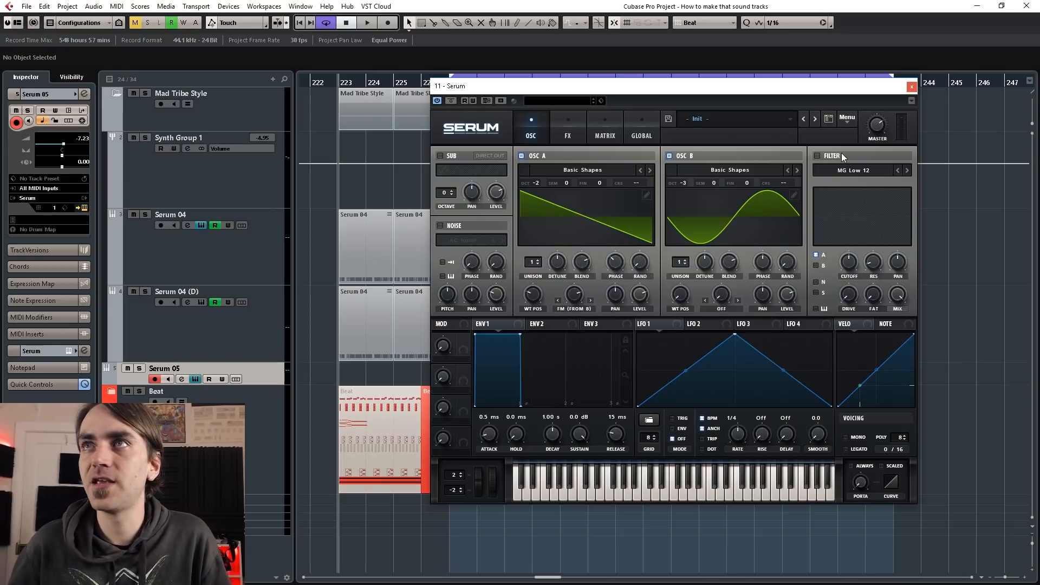
Enable the filter with the Band 24 type, and adjust its resonance and fat.
left_click(816, 156)
left_click(824, 172)
mouse_move(842, 183)
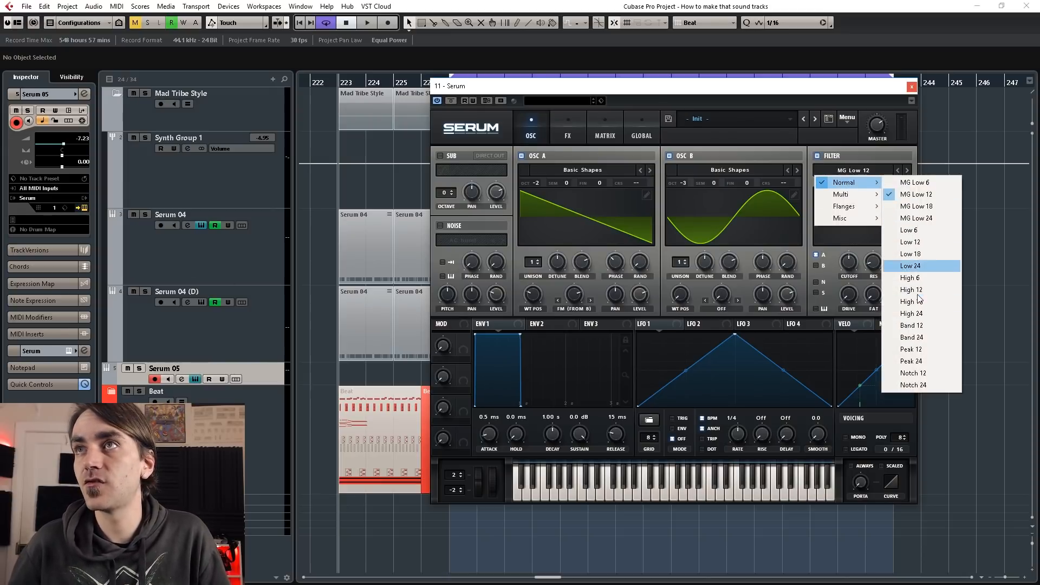
left_click(914, 336)
left_click_drag(873, 265, 860, 255)
left_click_drag(871, 304, 879, 248)
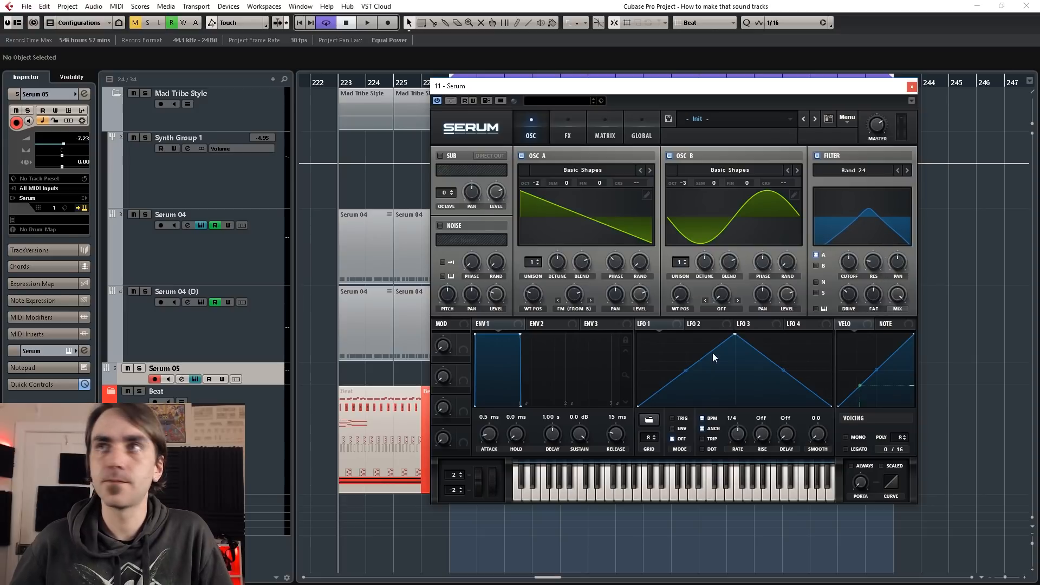
Lower the filter's mix slightly and bring its cutoff down, comparing against the full mix, and adjust oscillator B's level.
mouse_move(899, 296)
left_click_drag(899, 300, 895, 301)
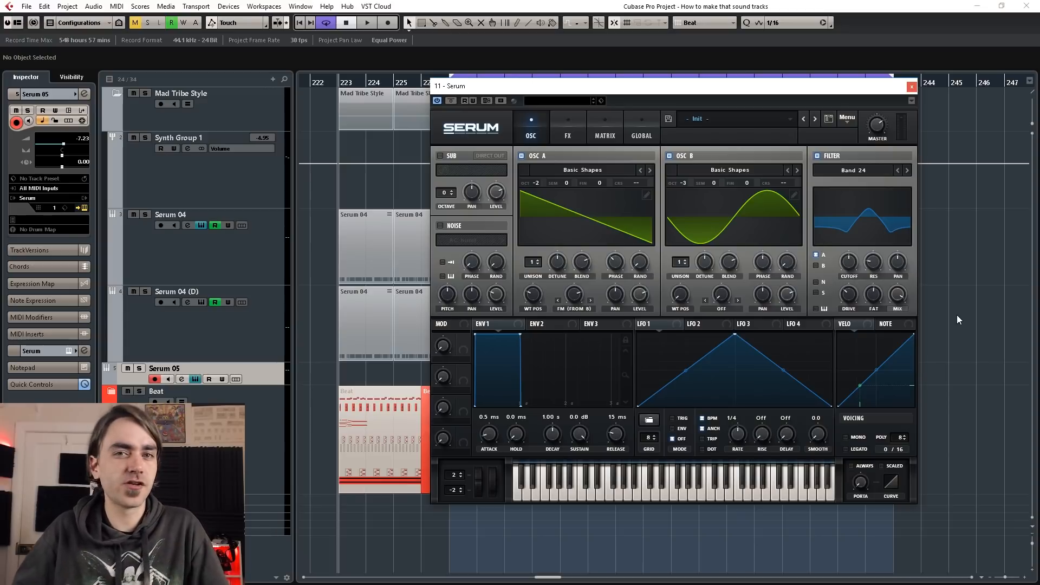
left_click_drag(848, 263, 852, 287)
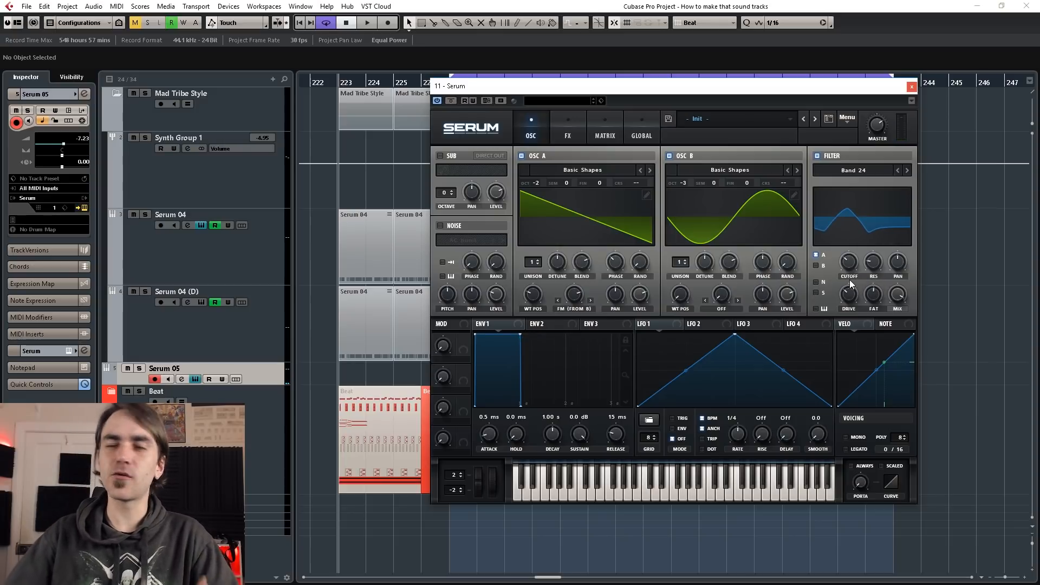
left_click_drag(898, 296, 853, 273)
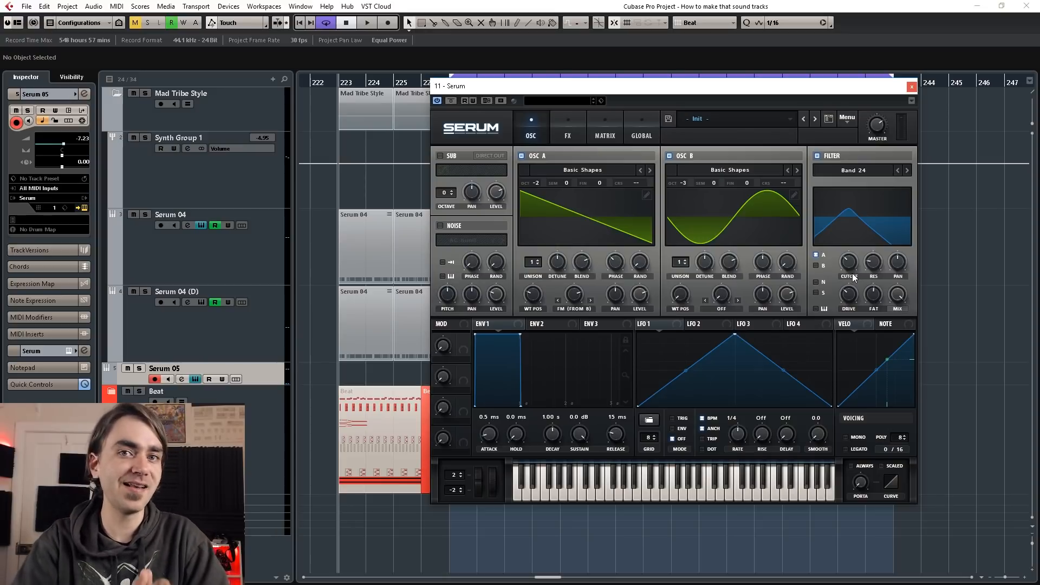
left_click_drag(897, 294, 897, 299)
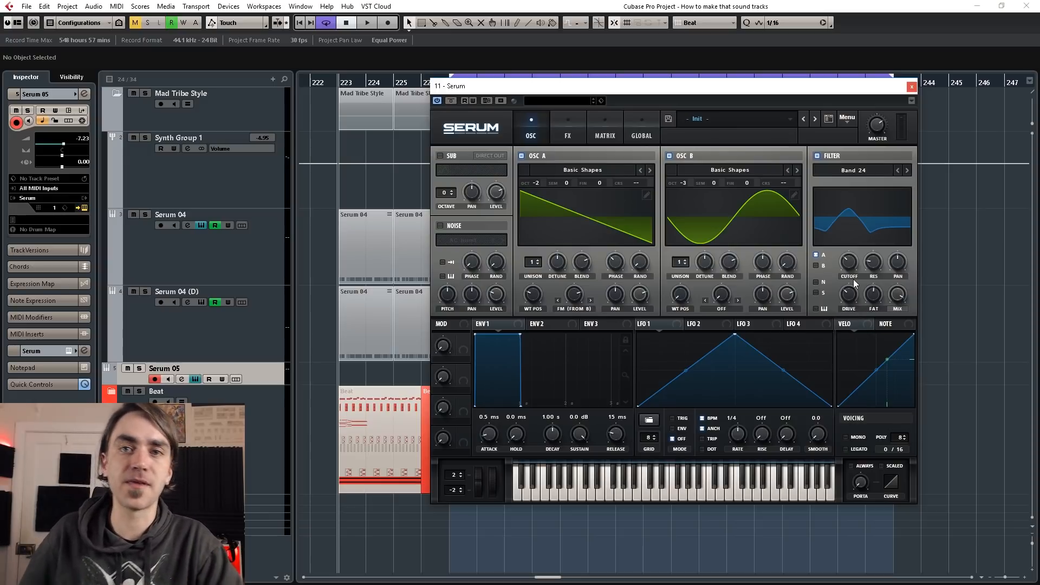
mouse_move(787, 295)
left_mouse_down()
mouse_move(790, 284)
mouse_move(790, 302)
left_mouse_up()
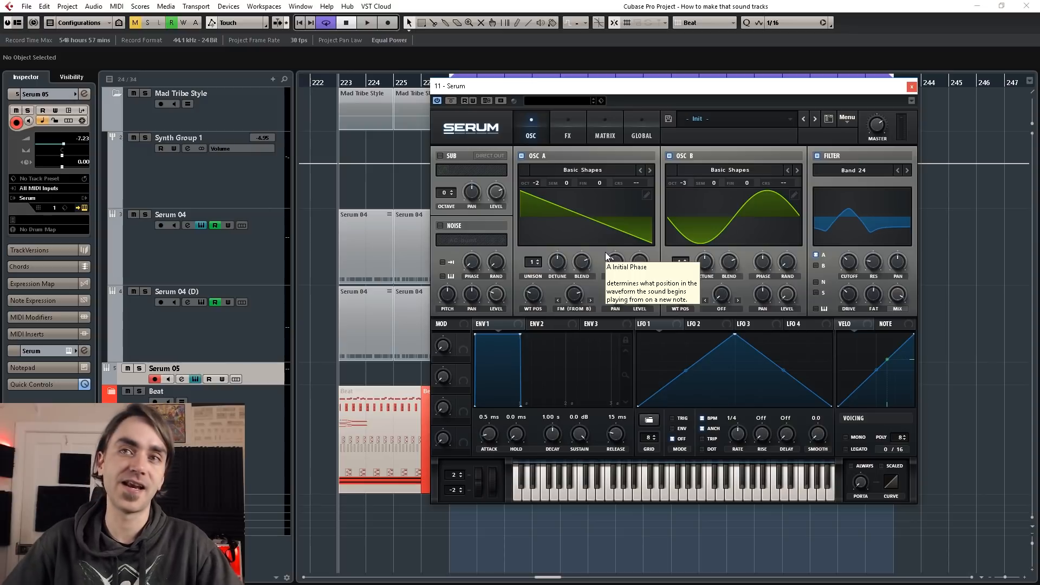
Add a compressor to the synth's effects and raise its gain.
left_click(567, 130)
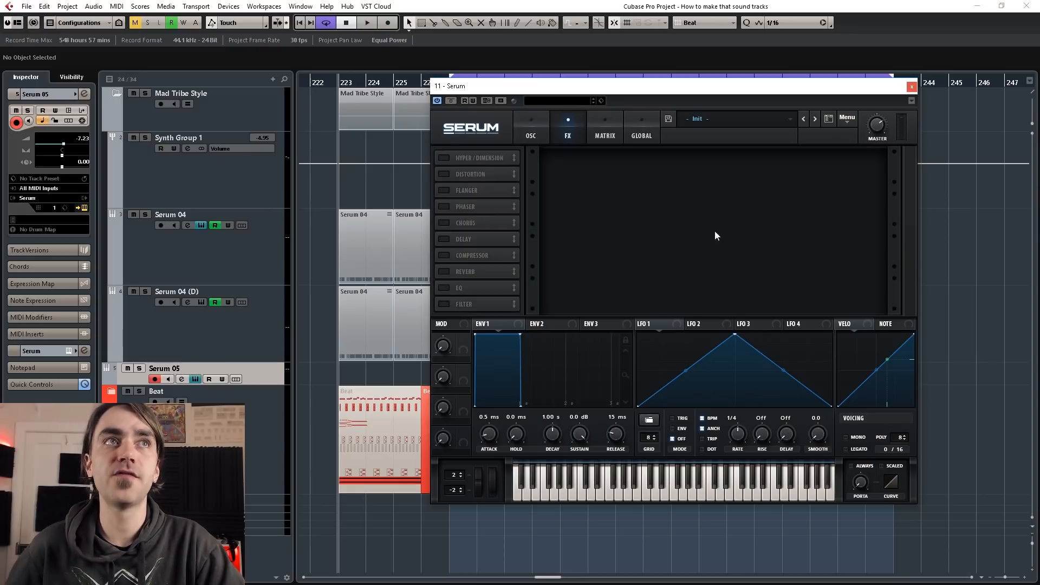
left_click(441, 254)
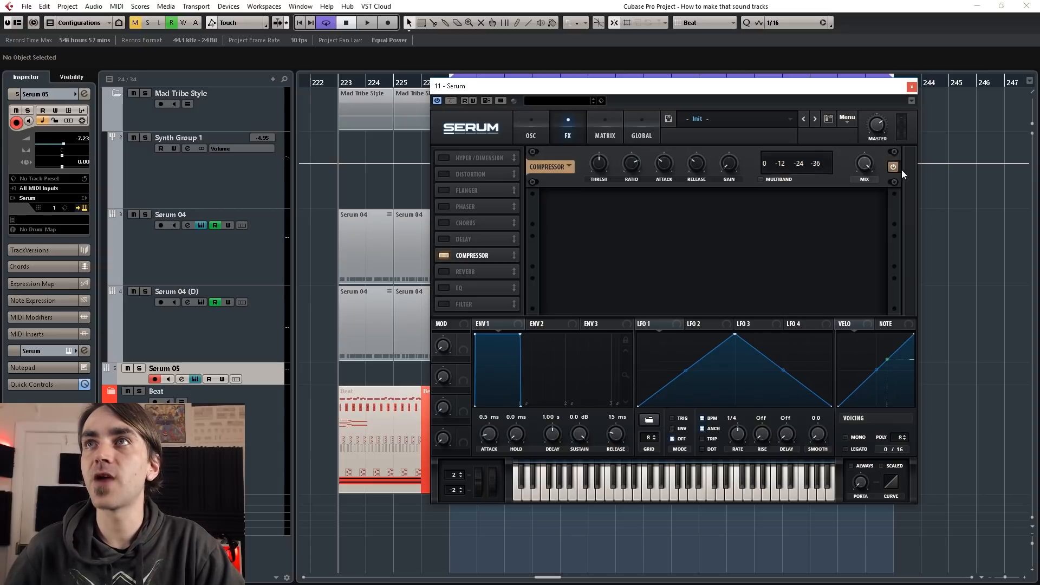
left_click_drag(731, 162, 730, 155)
mouse_move(867, 171)
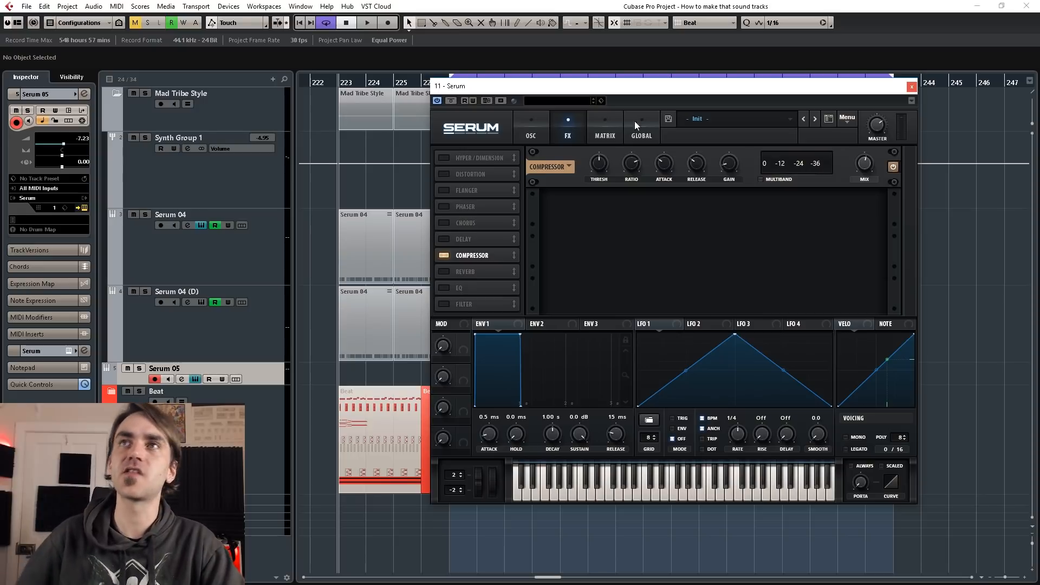
Add a Plate reverb with a 6% mix and 26% low cut, and adjust its pre-delay.
left_click(531, 129)
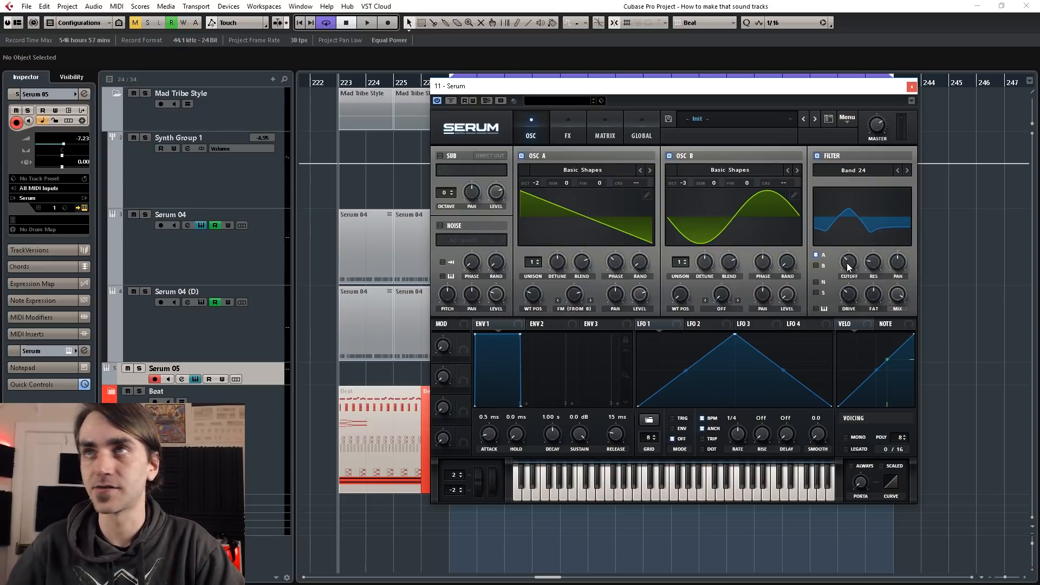
left_click(568, 130)
left_click(443, 271)
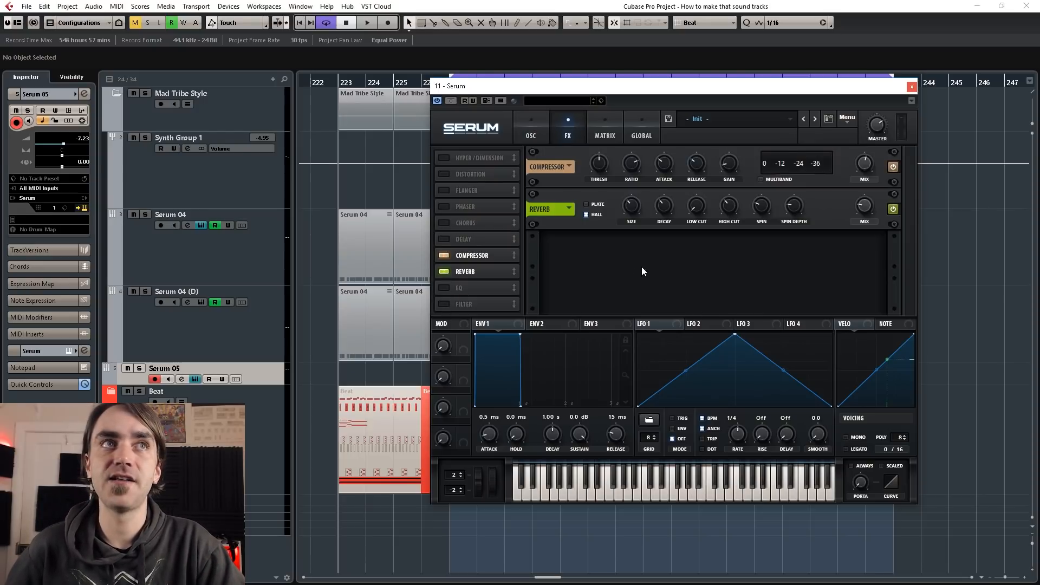
left_click(585, 205)
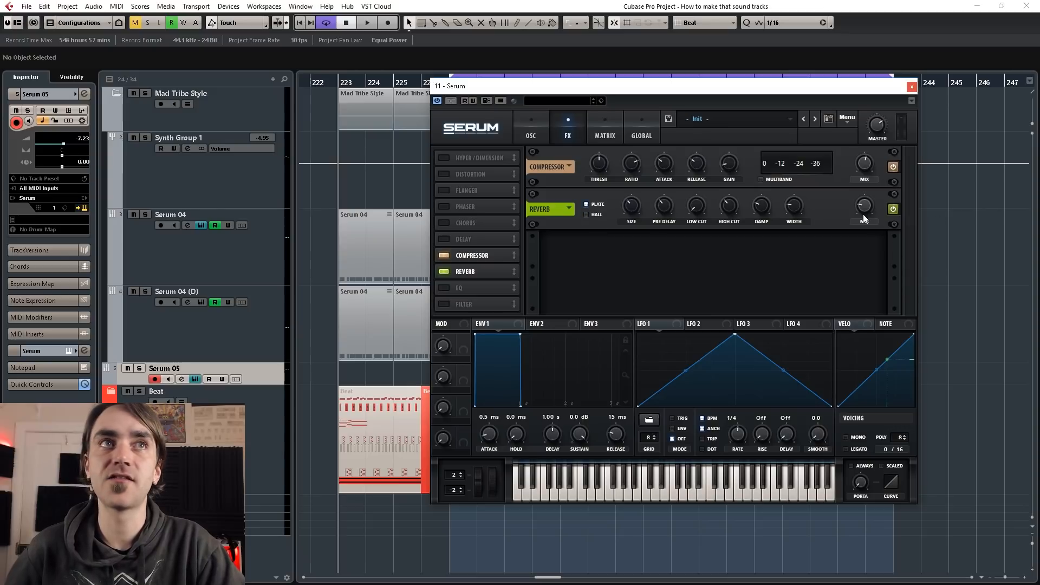
mouse_move(865, 230)
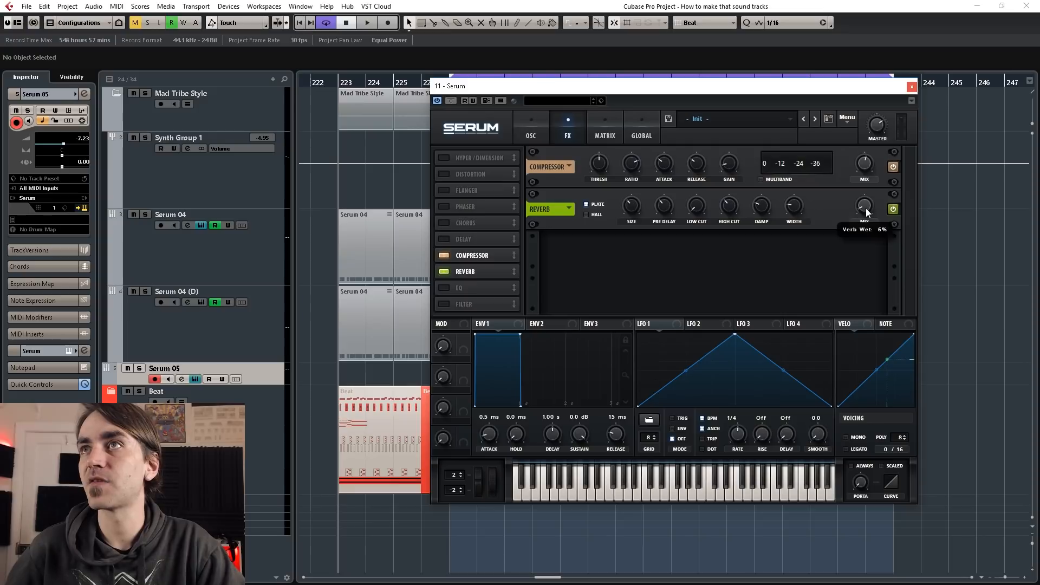
mouse_move(704, 185)
left_click_drag(704, 186, 704, 184)
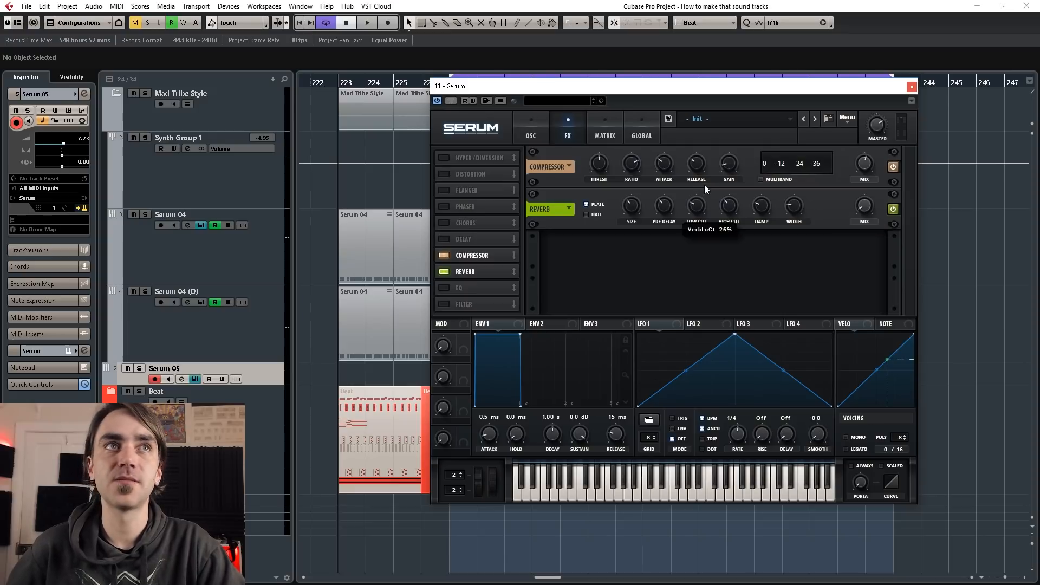
left_click_drag(660, 205, 637, 222)
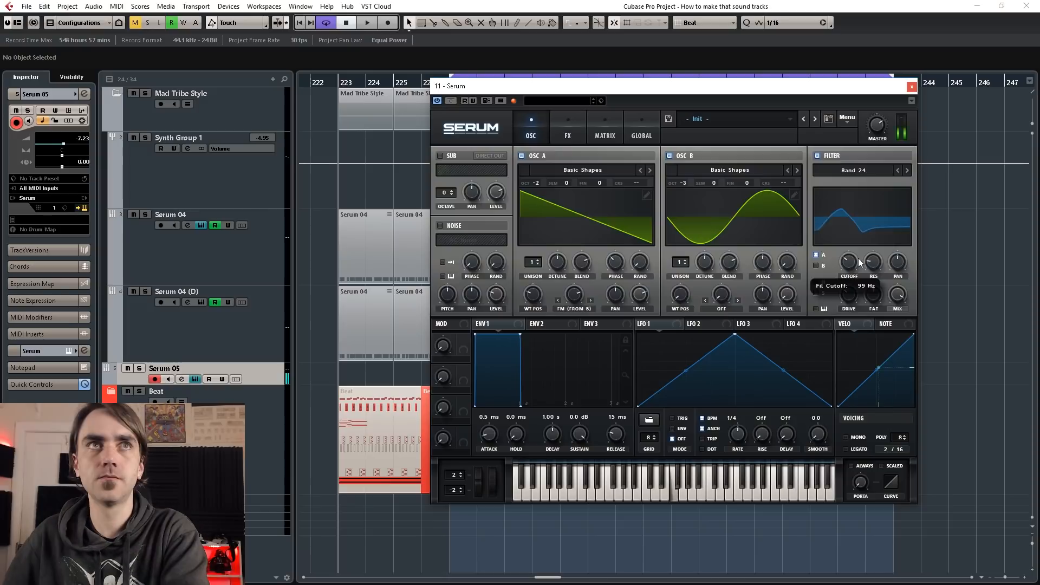
Raise the filter cutoff and shape Envelope 1 with a shorter decay and a sustain of -12.5 dB.
left_click_drag(858, 258, 850, 225)
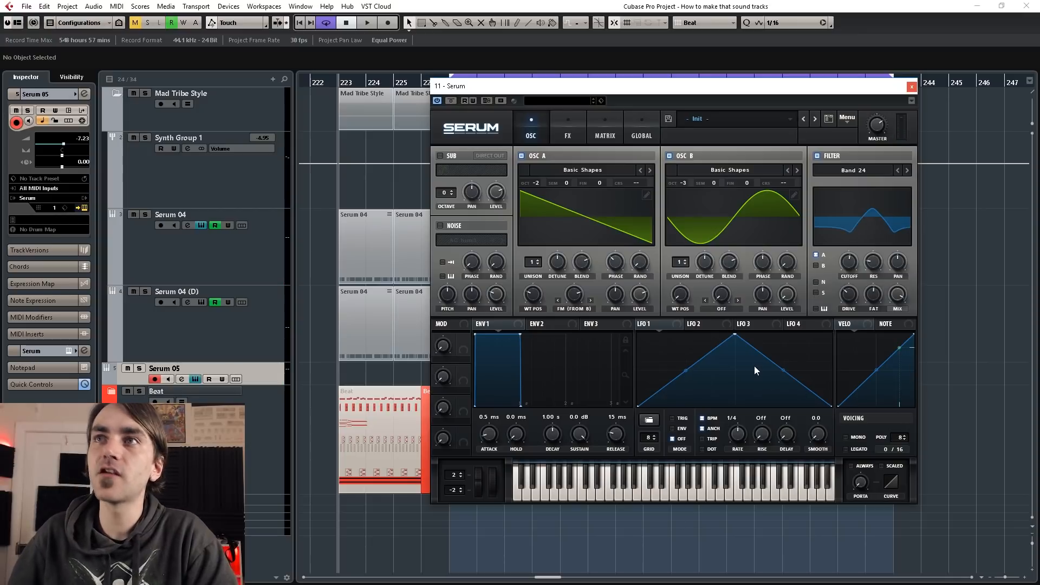
left_click_drag(519, 333, 583, 495)
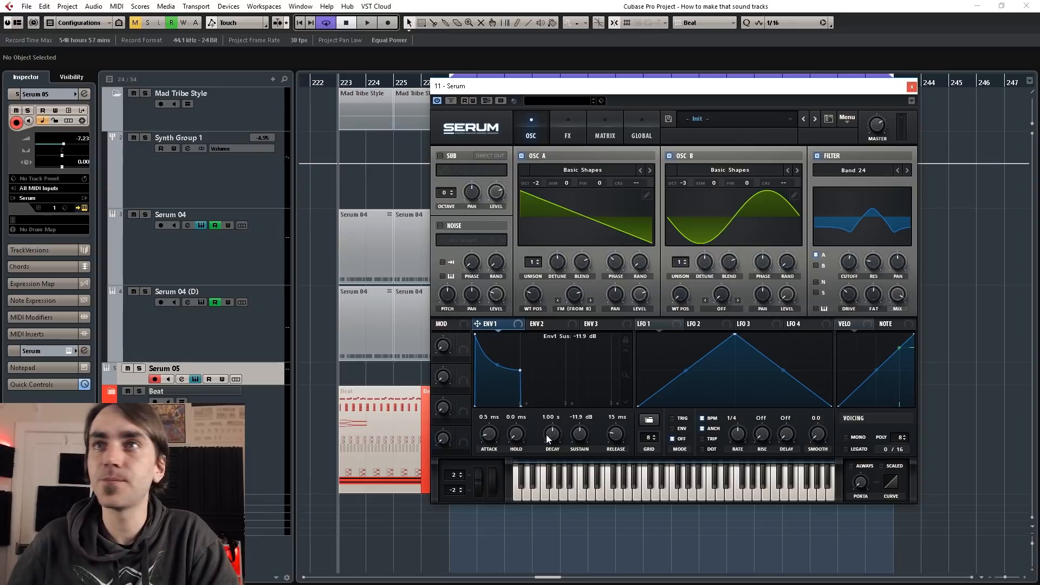
left_click_drag(557, 435, 583, 427)
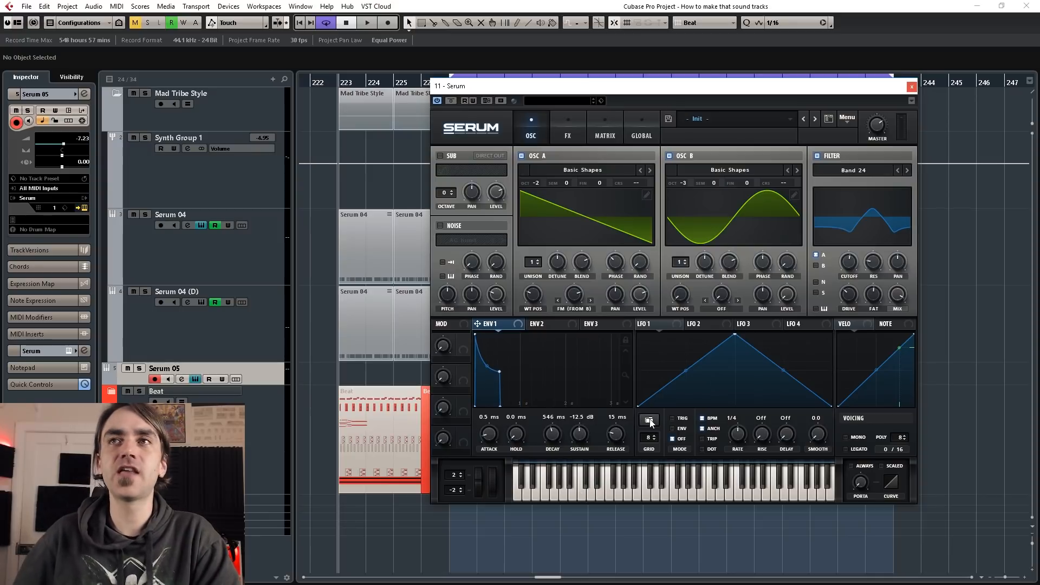
left_click_drag(552, 441, 552, 432)
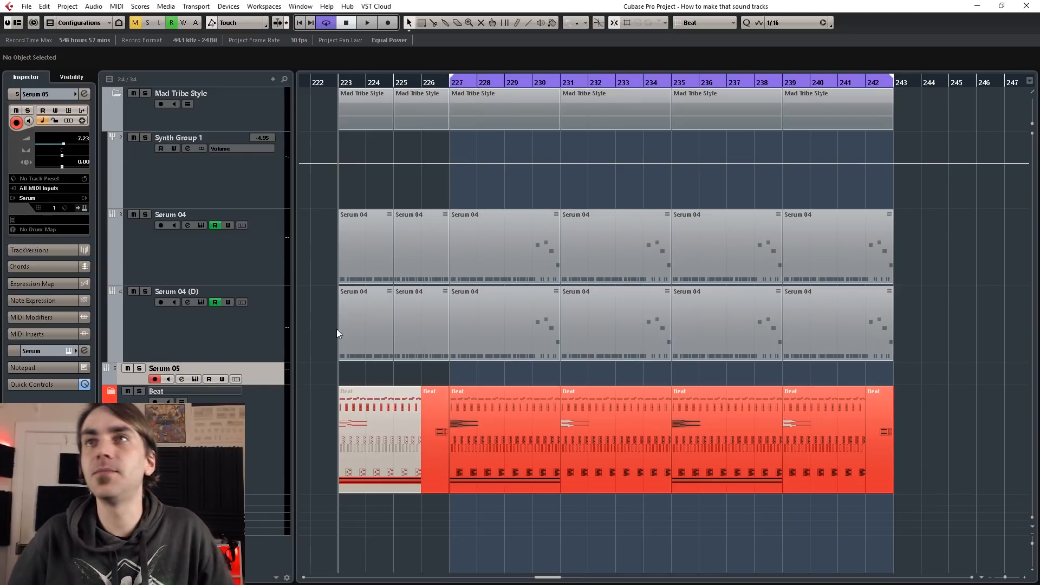
Review the note pattern of the Serum 04 (D) track's part at bar 227 in the Key Editor.
double_click(518, 292)
scroll(540, 278, "down", 5)
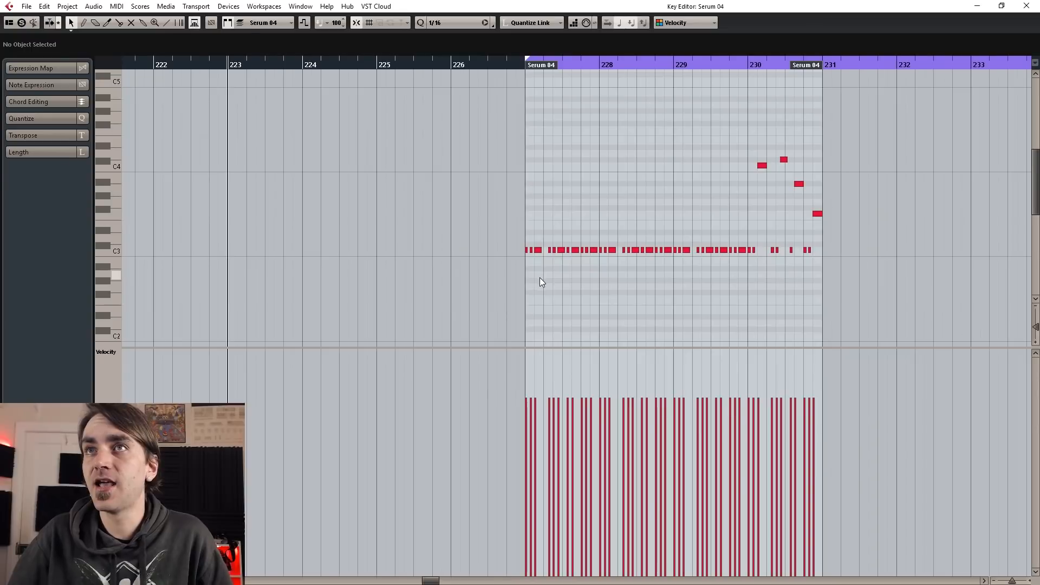
scroll(486, 260, "right", 3)
scroll(487, 260, "up", 5)
scroll(487, 260, "left", 3)
scroll(553, 267, "down", 2)
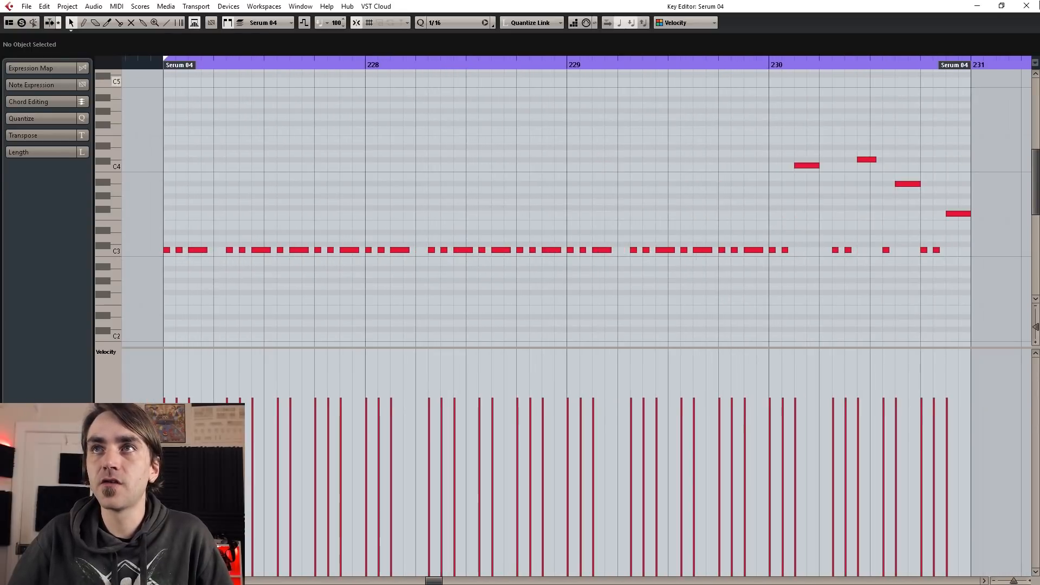
left_click(1026, 6)
Show the MIDI Modifiers of the Serum 04 (D) track.
left_click(275, 344)
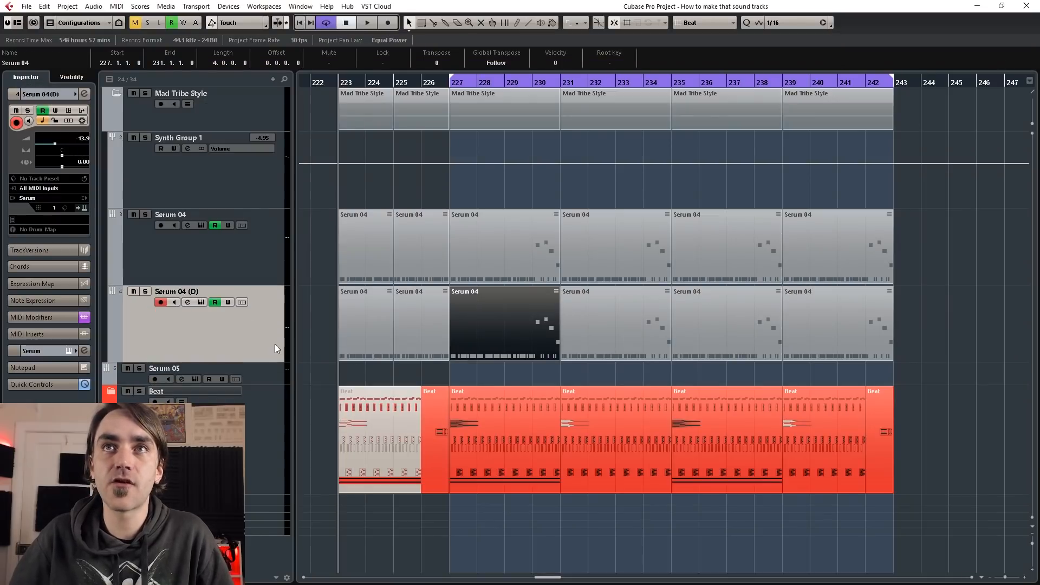
left_click(56, 317)
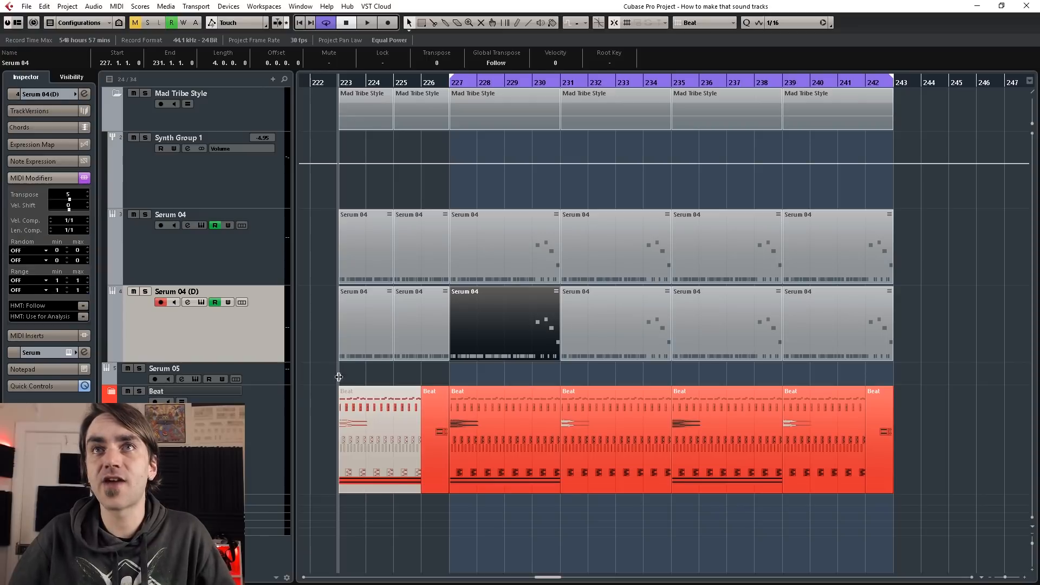
Set the MIDI transpose of the Serum 05 track to 5 and review the notes of the bar 227 part.
left_click(276, 379)
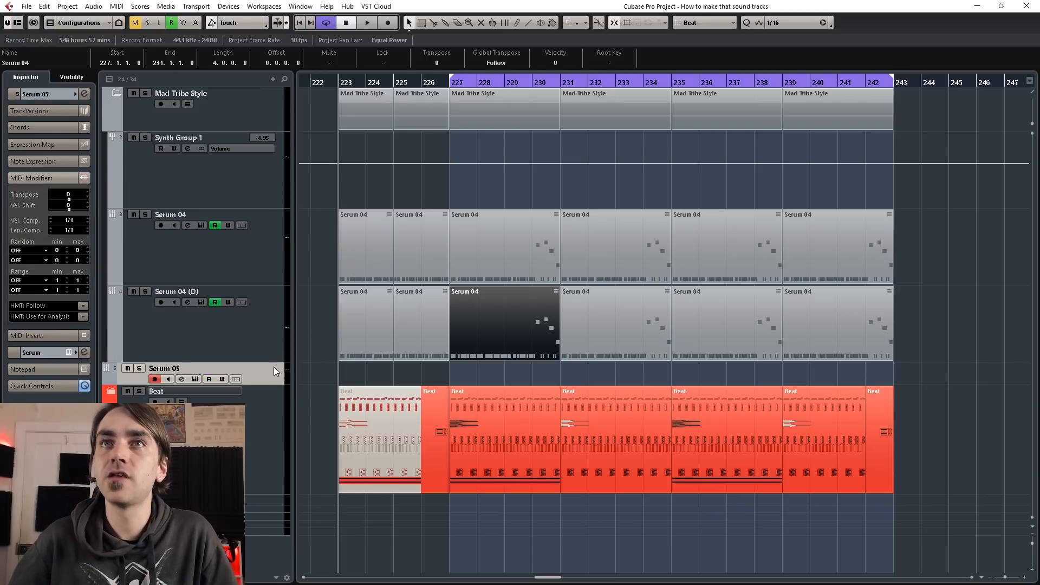
scroll(73, 199, "up", 4)
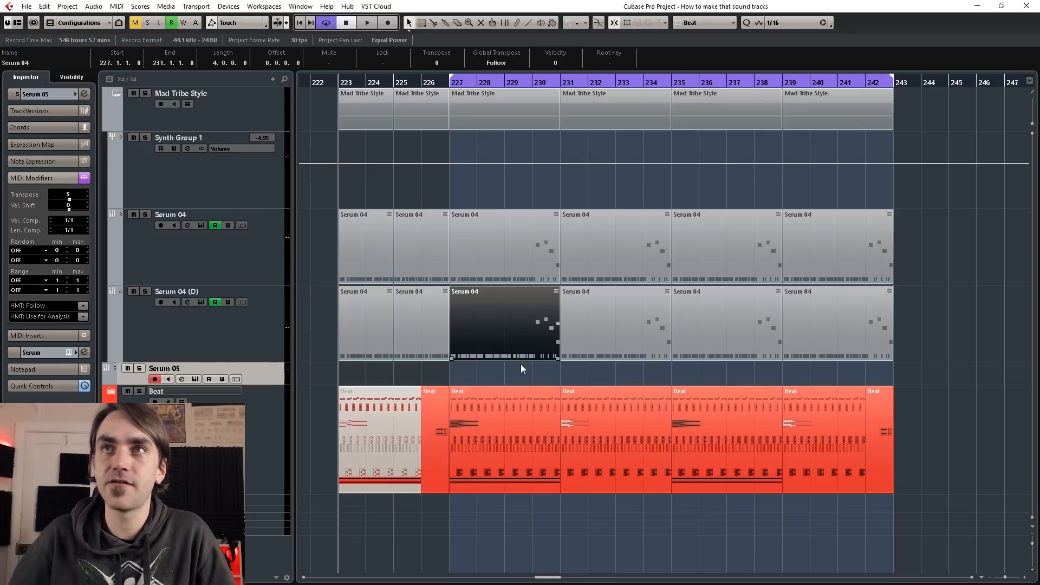
double_click(538, 318)
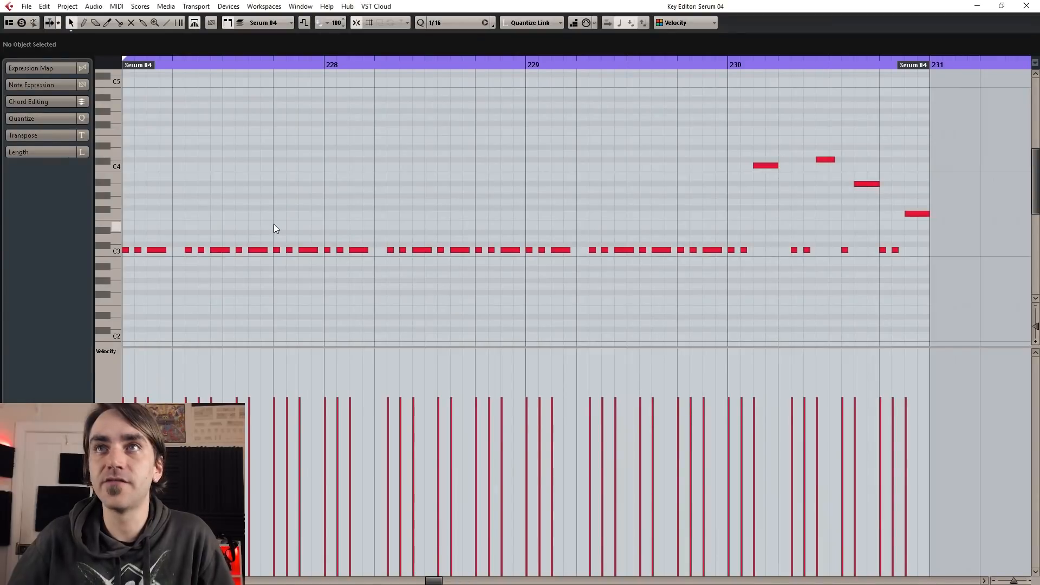
left_click(1025, 6)
left_click_drag(849, 262, 859, 238)
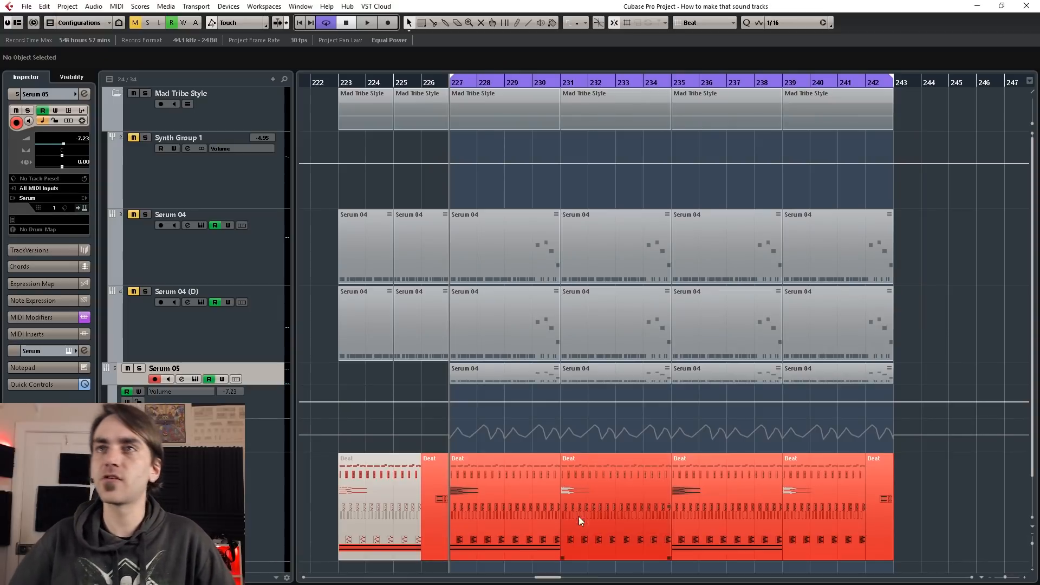
Enlarge the lower automation lane of the Serum 05 track and examine its curve from bar 227 onward.
scroll(494, 440, "up", 6)
scroll(584, 420, "down", 3)
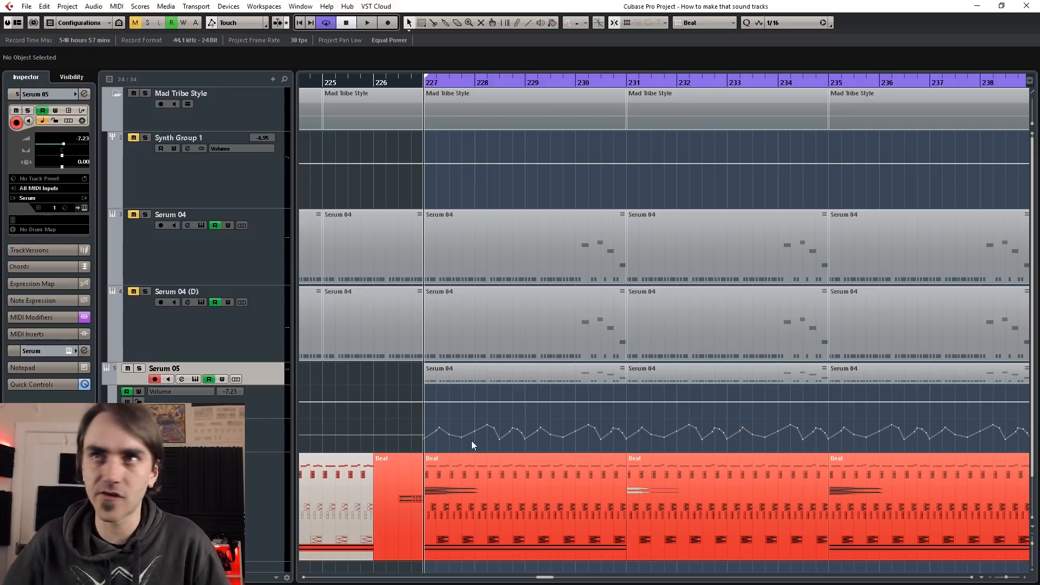
left_click(251, 441)
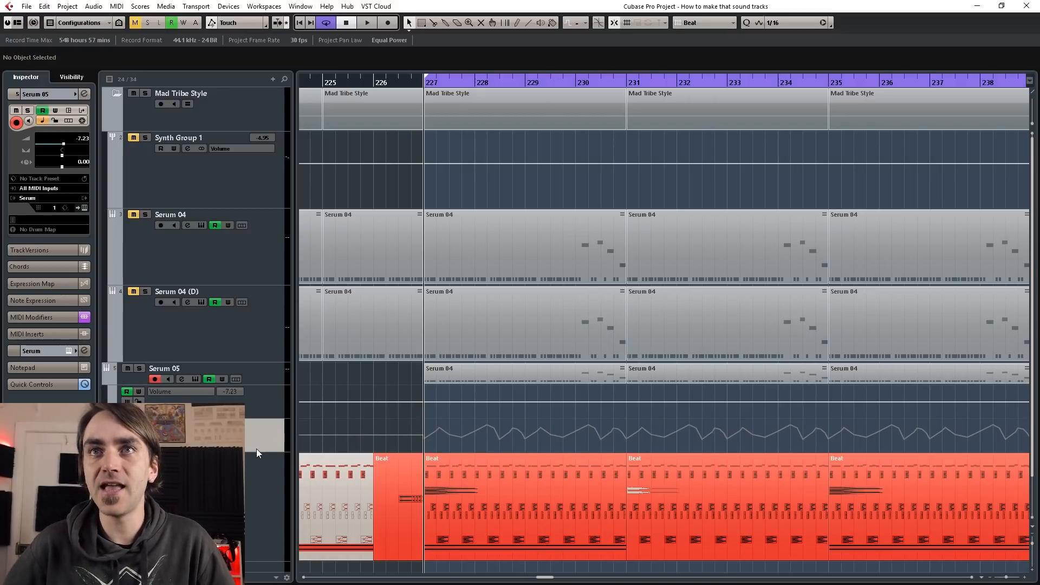
left_click_drag(256, 451, 255, 505)
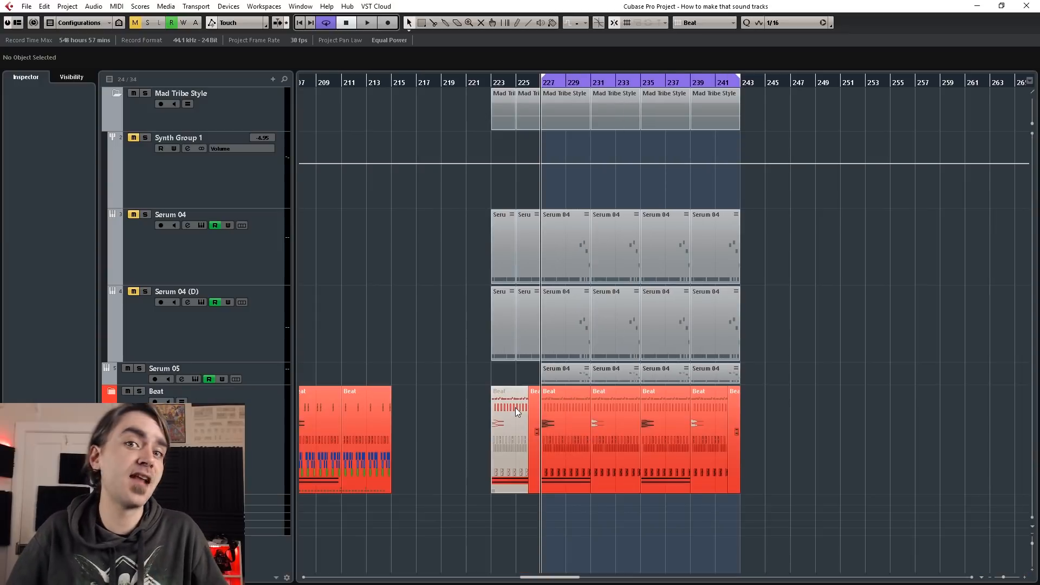
Duplicate the Serum 05 track and mute the original.
right_click(262, 372)
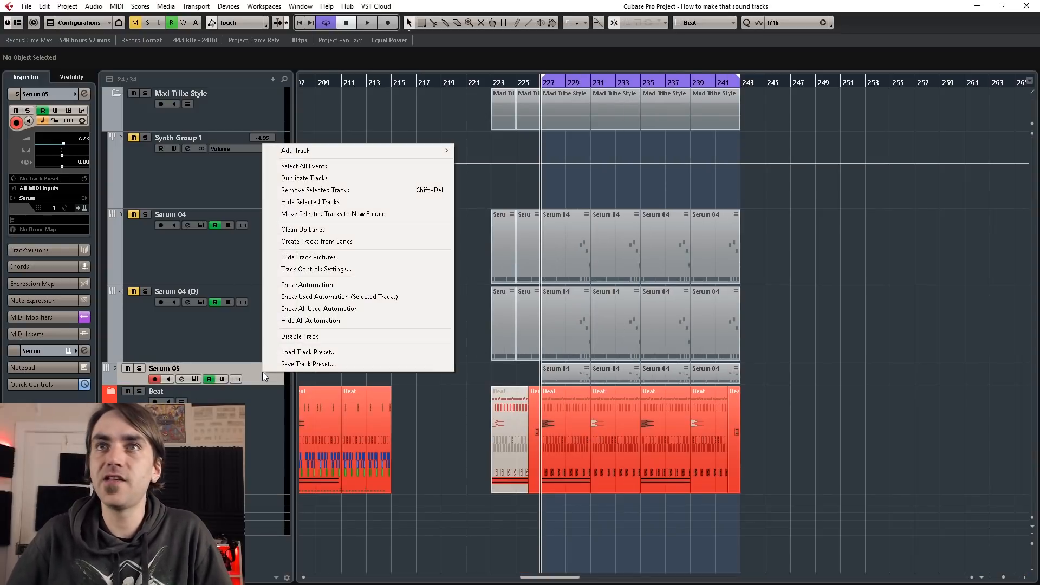
left_click(328, 183)
left_click(126, 368)
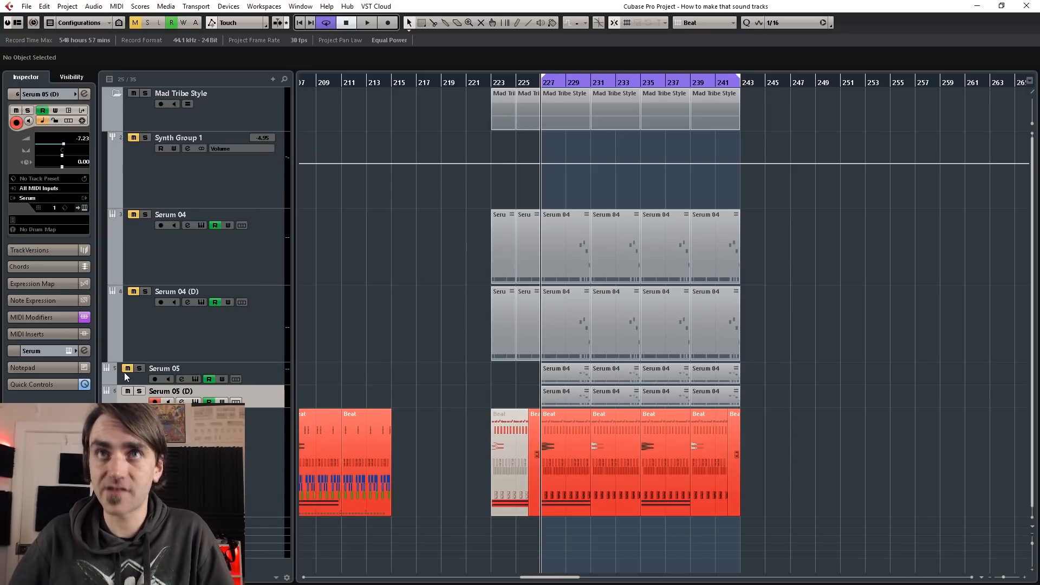
Collapse the Mad Tribe Style folder, then turn off automation reading on Serum 05 (D) and make that track taller.
left_click(117, 93)
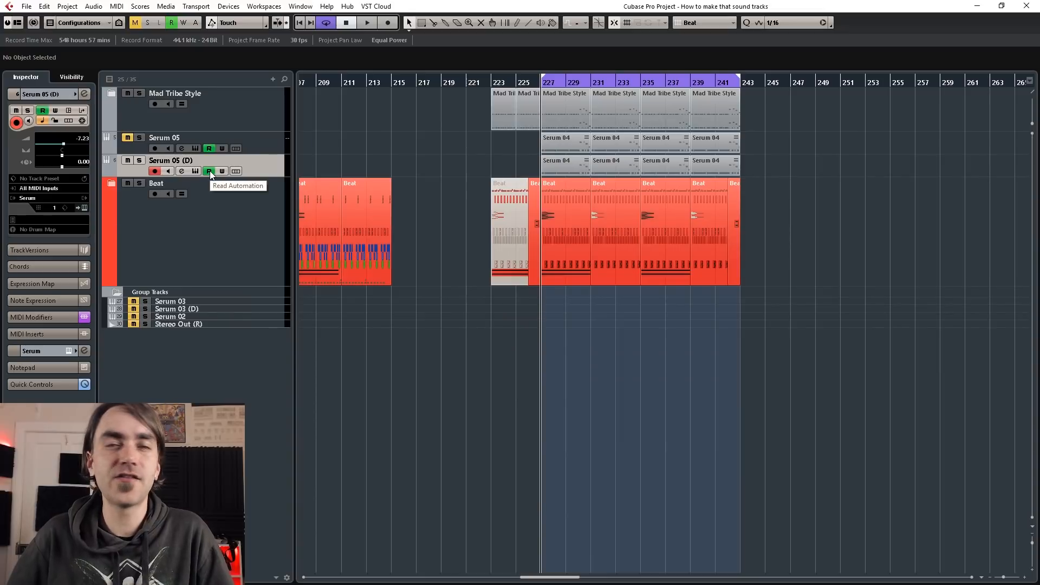
left_click(209, 170)
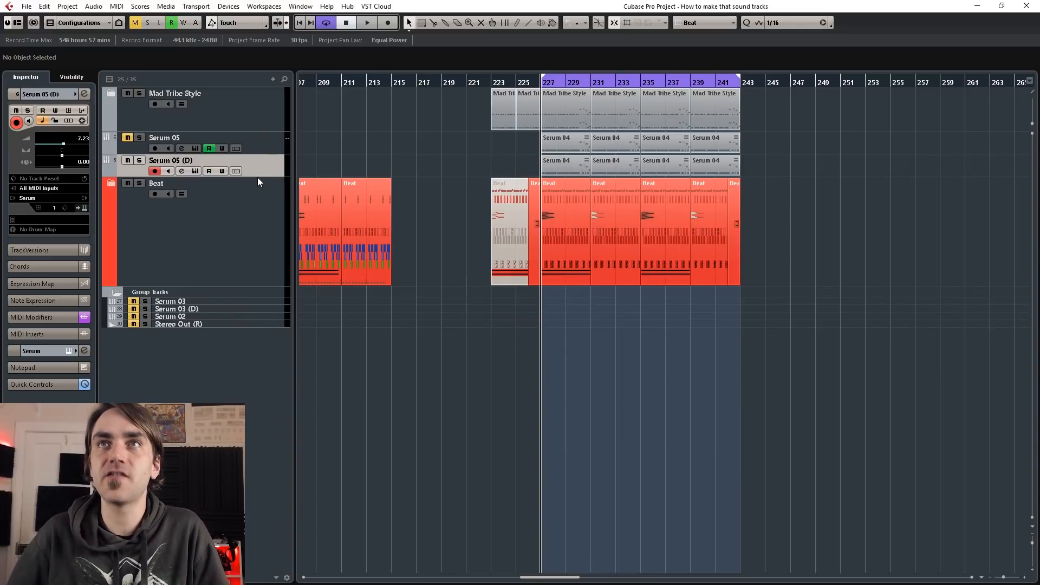
left_click_drag(259, 176, 259, 219)
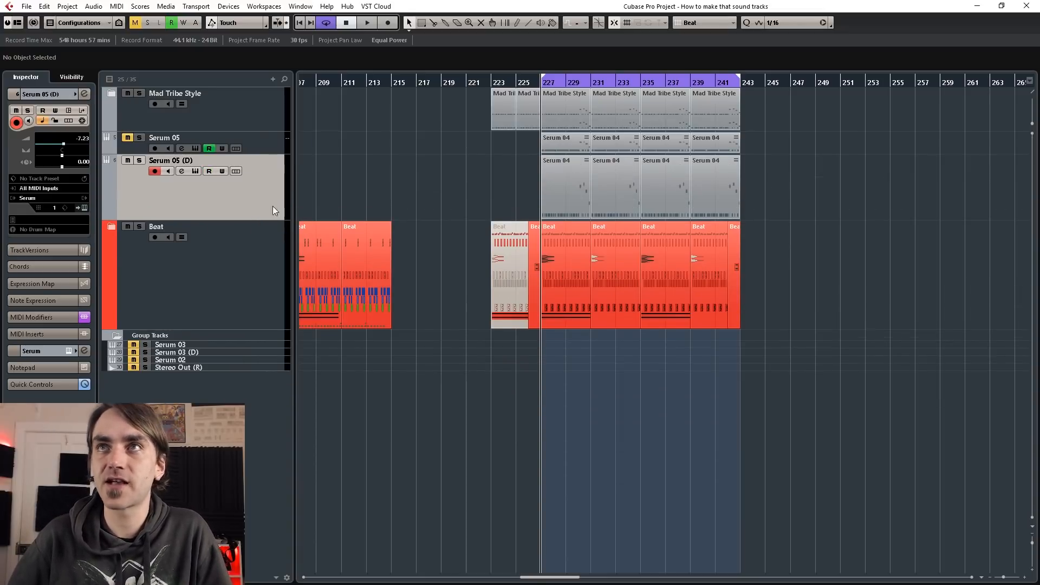
Open the Serum instrument of the Serum 05 (D) track and initialise its preset.
left_click(84, 208)
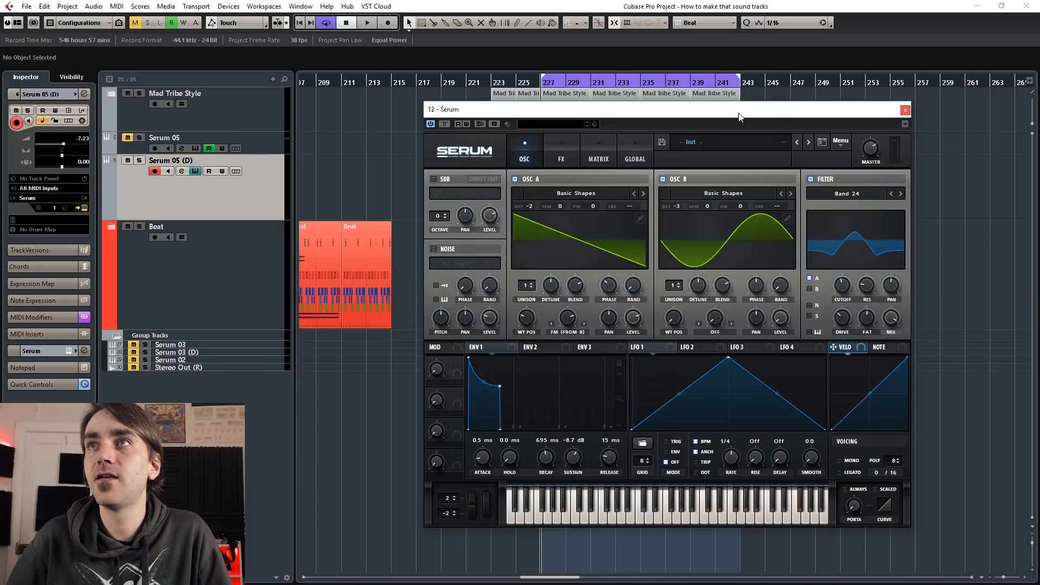
left_click(839, 142)
left_click(864, 198)
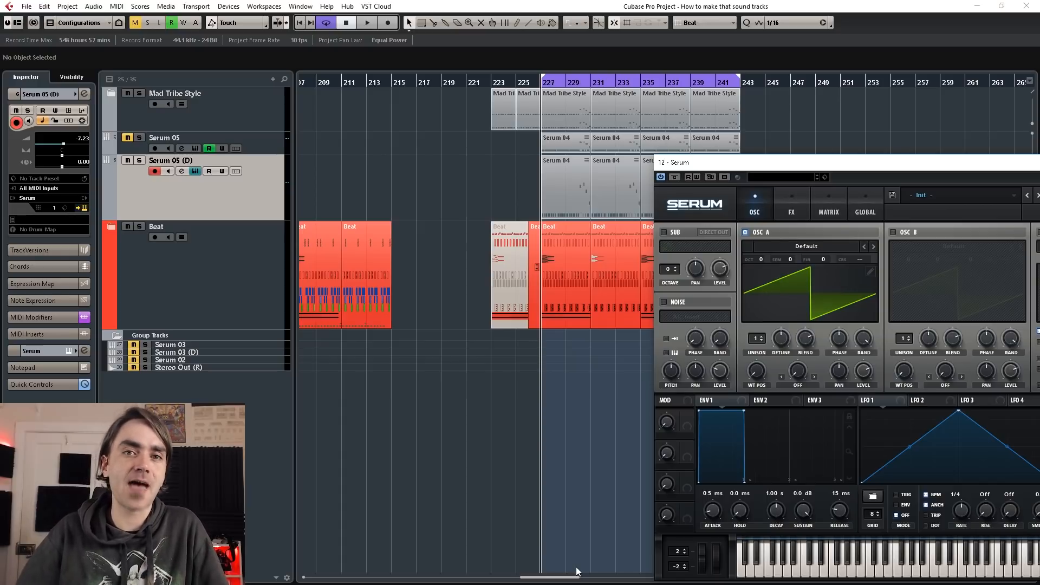
Set oscillator A to octave -2 with 9 unison voices and adjust its detune.
left_click_drag(770, 164, 594, 116)
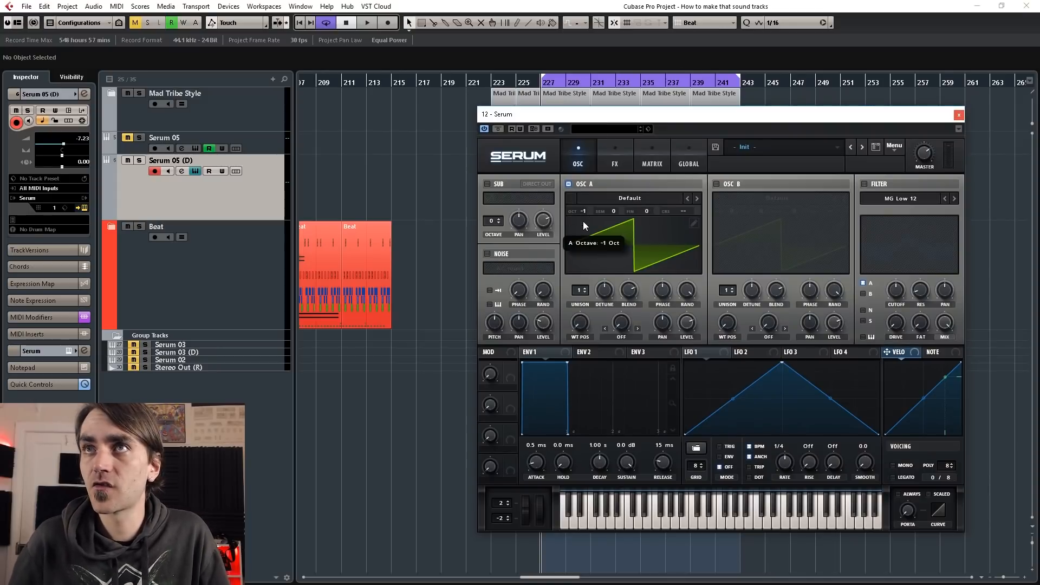
left_click_drag(579, 290, 594, 238)
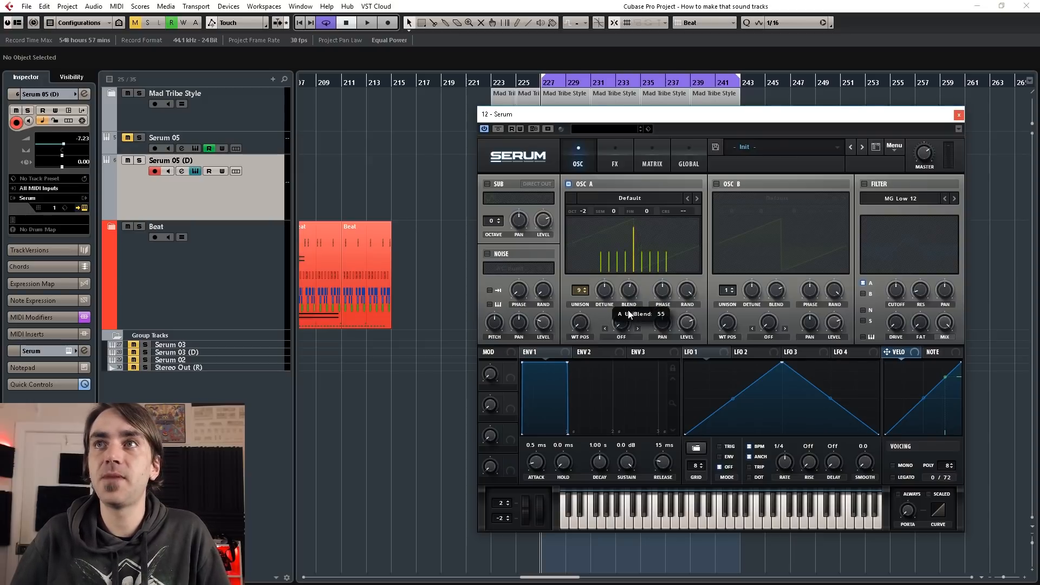
left_click_drag(606, 287, 605, 300)
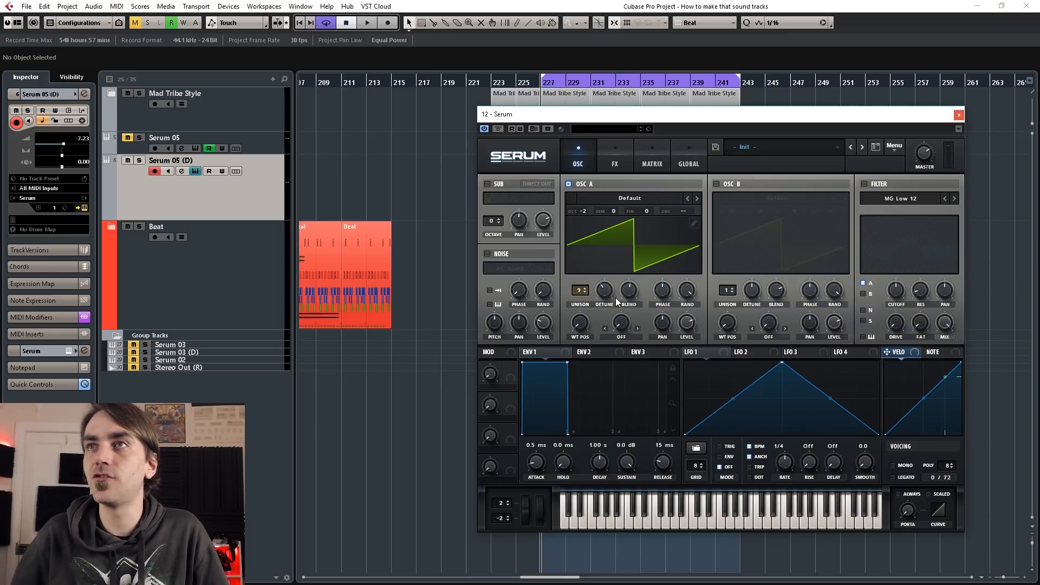
Enable the filter for oscillator A as High 24 and adjust its drive and resonance.
left_click(900, 198)
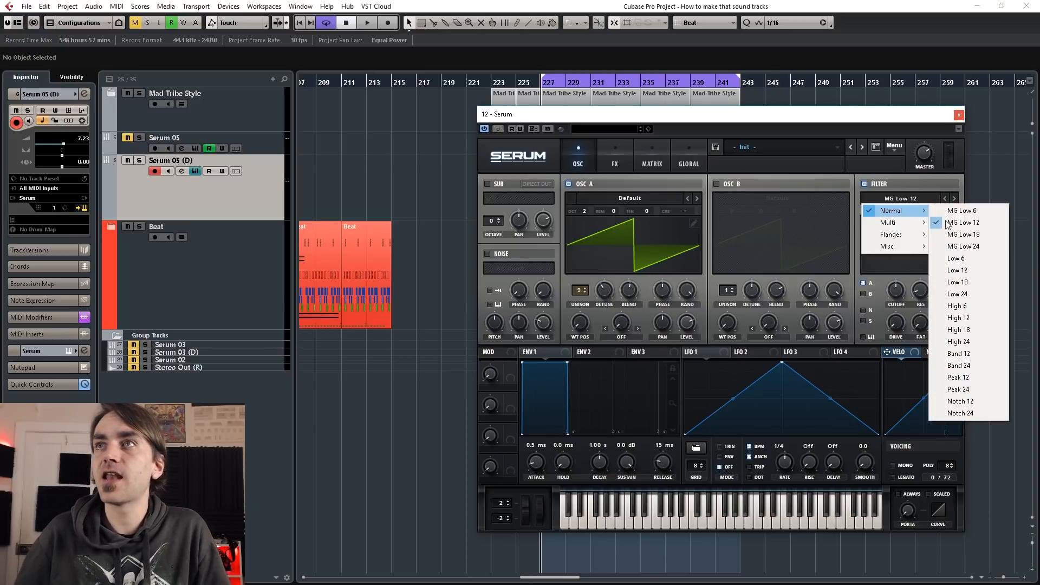
left_click(966, 343)
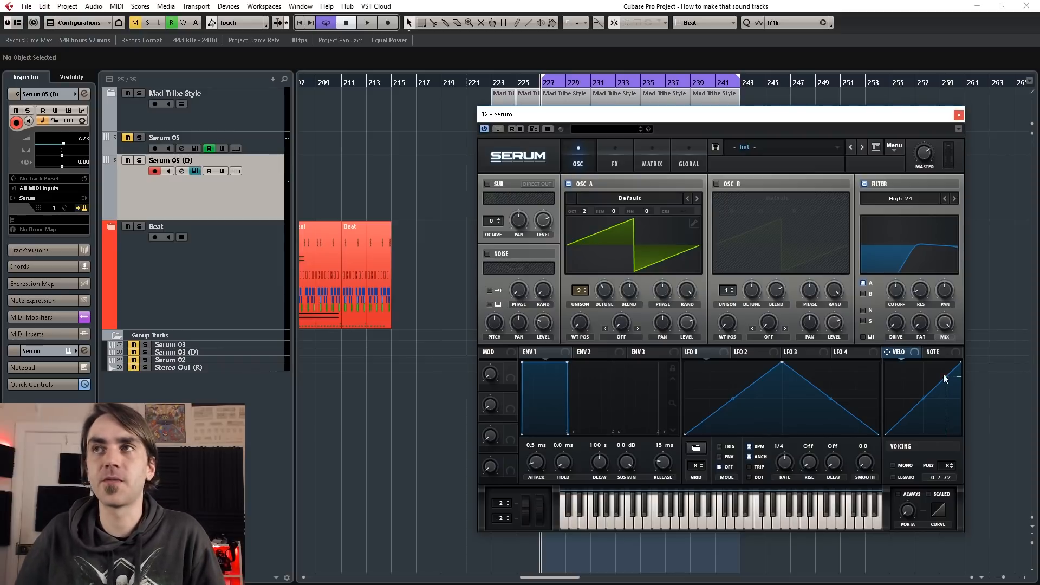
mouse_move(895, 327)
left_mouse_down()
mouse_move(904, 279)
mouse_move(923, 326)
mouse_move(925, 290)
mouse_move(885, 333)
left_mouse_up()
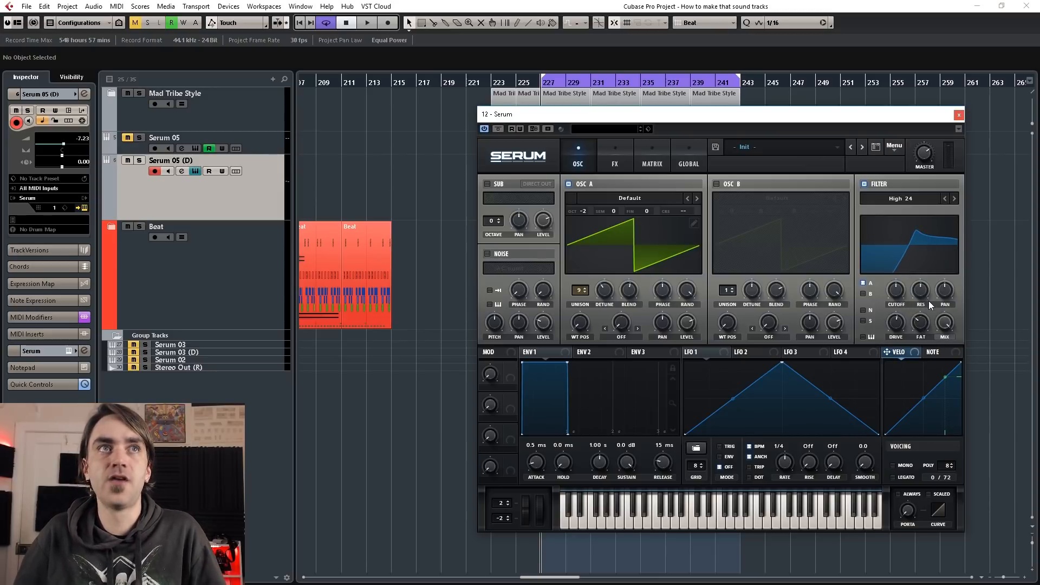
Add a HardClip distortion with increased drive and enable the reverb effect.
left_click(615, 157)
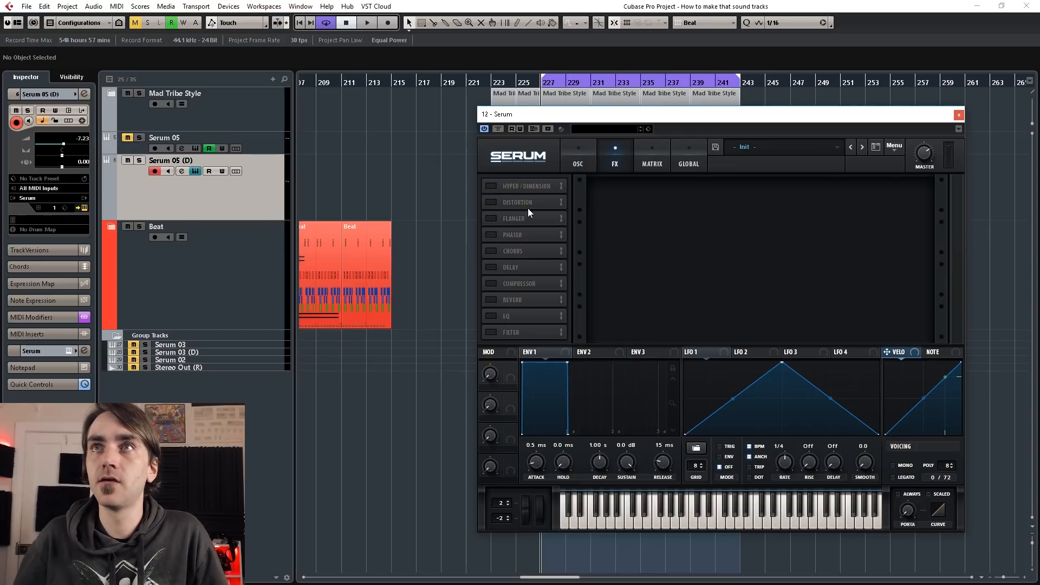
left_click(491, 202)
left_click(653, 196)
left_click(675, 232)
left_click_drag(839, 198, 841, 135)
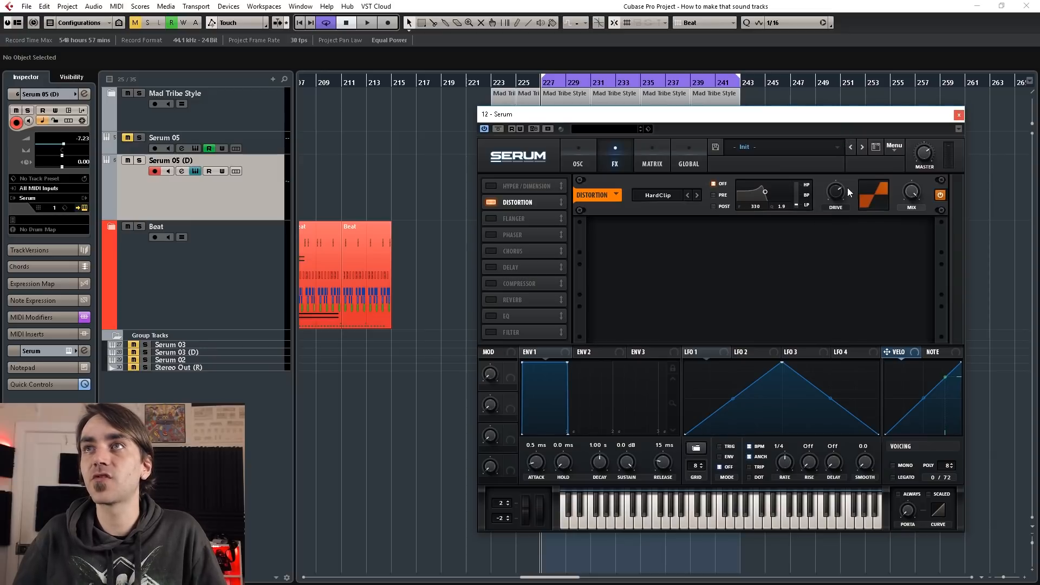
left_click(491, 300)
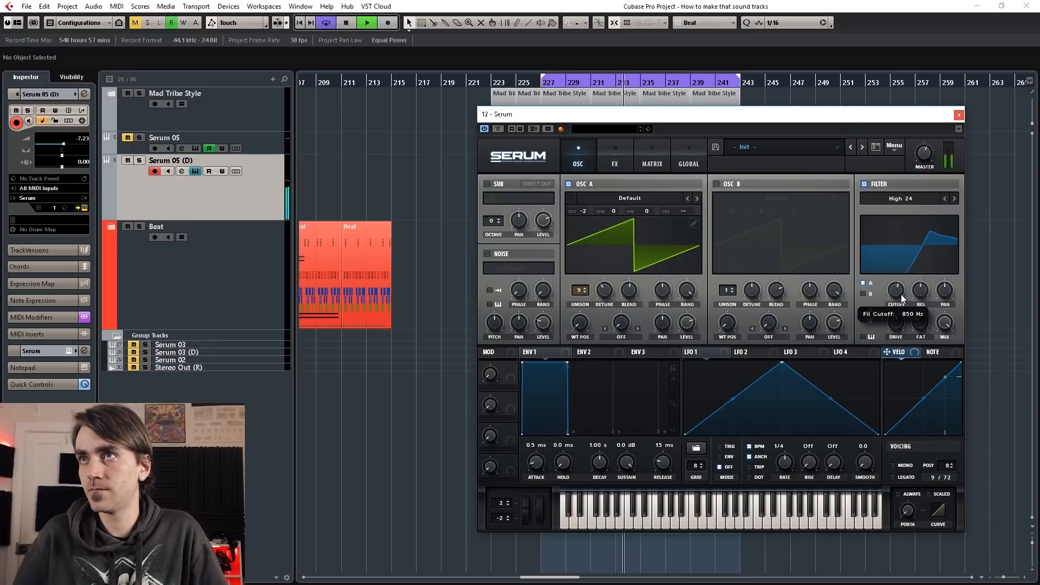
Adjust the filter cutoff during playback, turn automation reading back on for this Serum, and stop playback.
left_click_drag(901, 294, 901, 307)
left_click(511, 129)
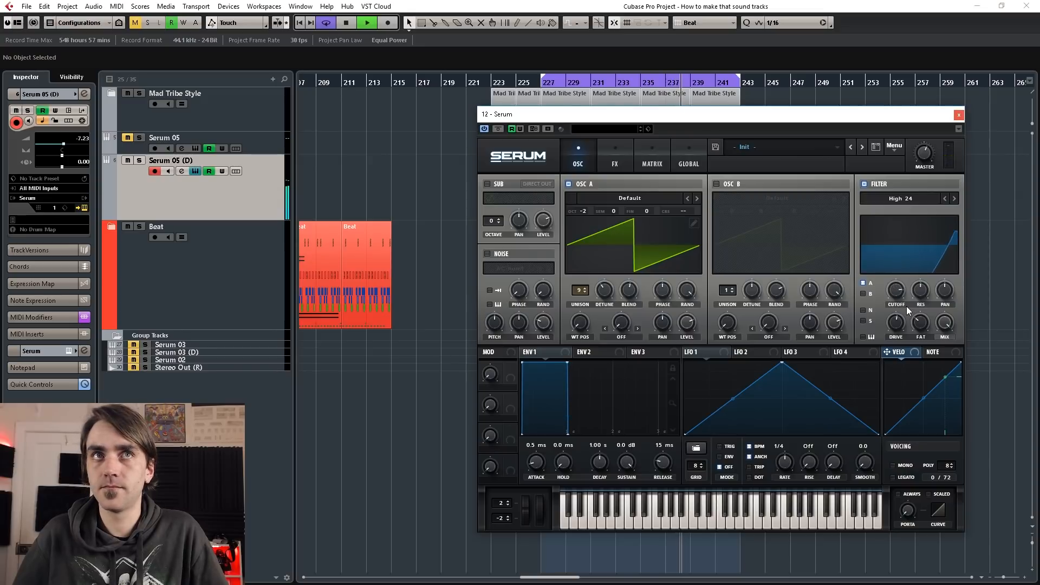
key("space")
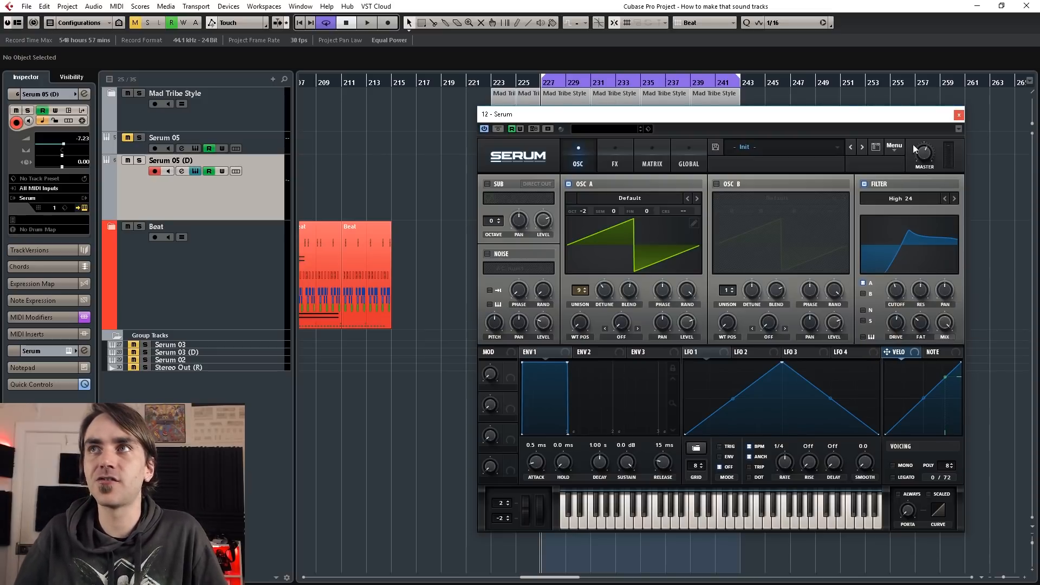
Show the automation lanes of Serum 05 (D) and select all filter cutoff points from bar 227 to 242.
left_click(958, 115)
left_click(106, 215)
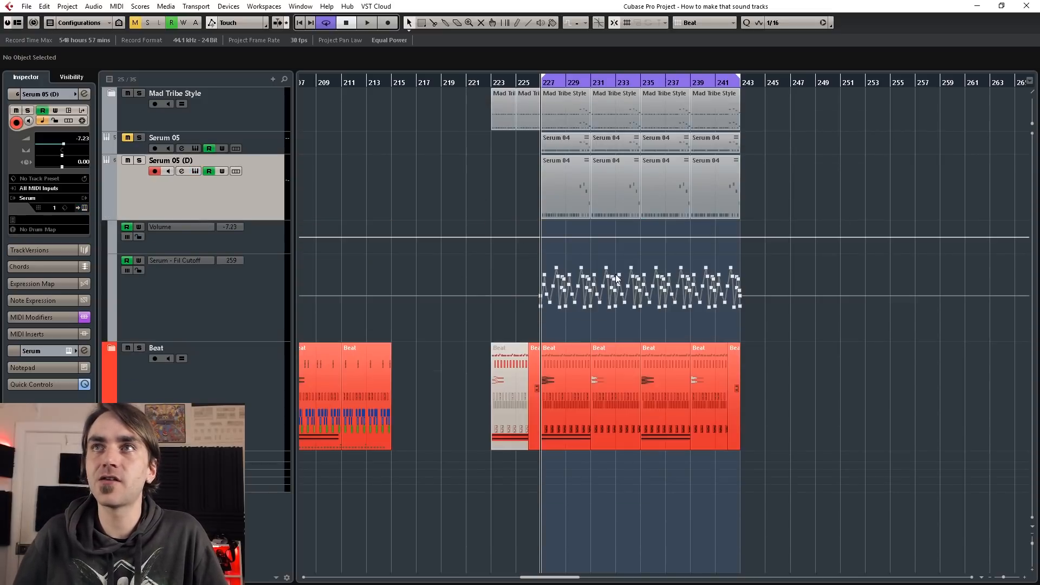
scroll(612, 270, "up", 2, "ctrl")
left_click_drag(744, 297, 342, 316)
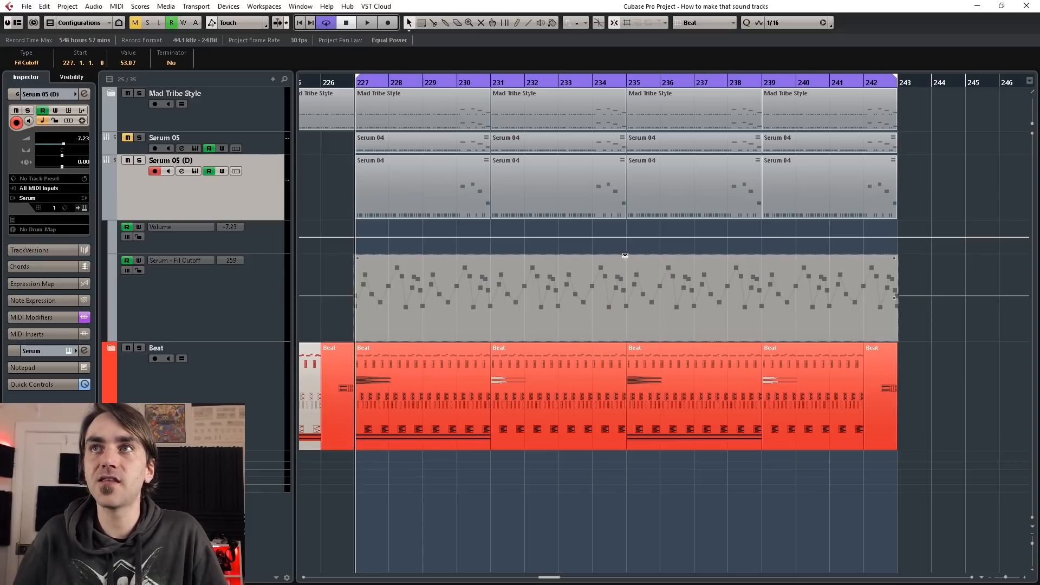
Scale down the selected filter cutoff points vertically, bringing the first point to 45.80, and audition the result.
left_click_drag(626, 258, 641, 282)
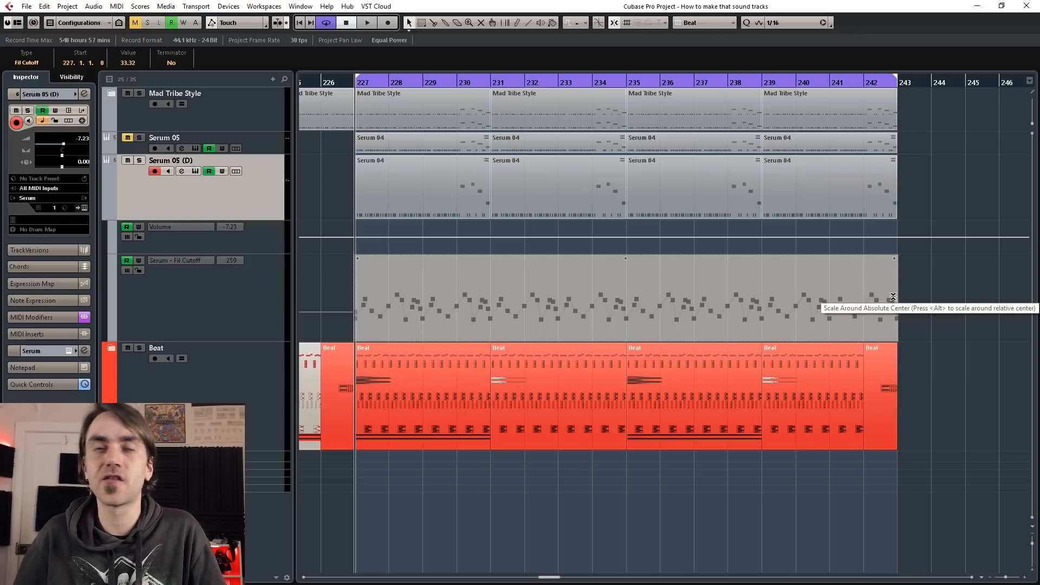
mouse_move(892, 296)
left_mouse_down()
mouse_move(891, 316)
mouse_move(890, 297)
mouse_move(893, 309)
mouse_move(907, 280)
mouse_move(905, 308)
left_mouse_up()
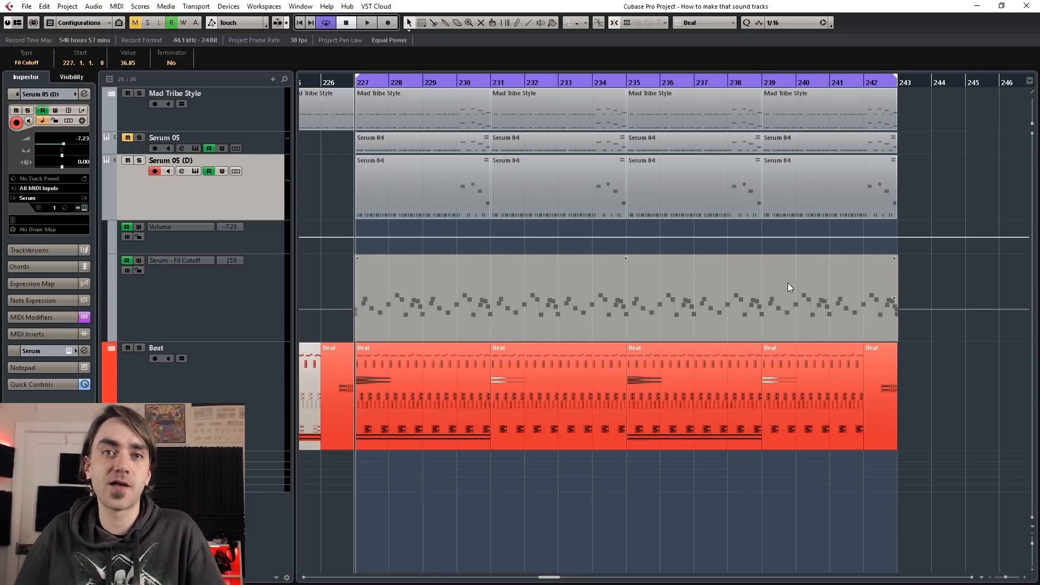
key("space")
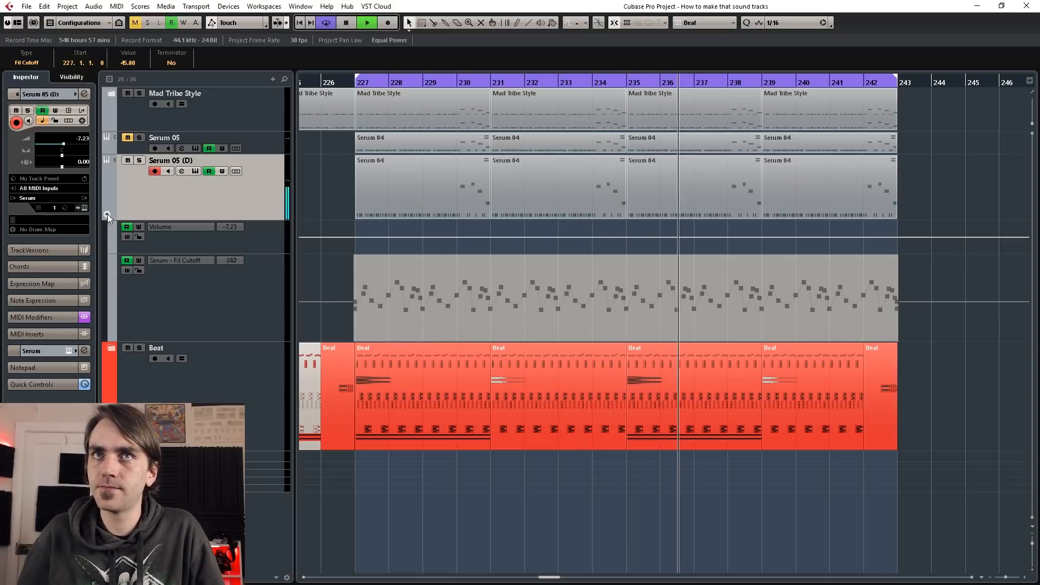
key("space")
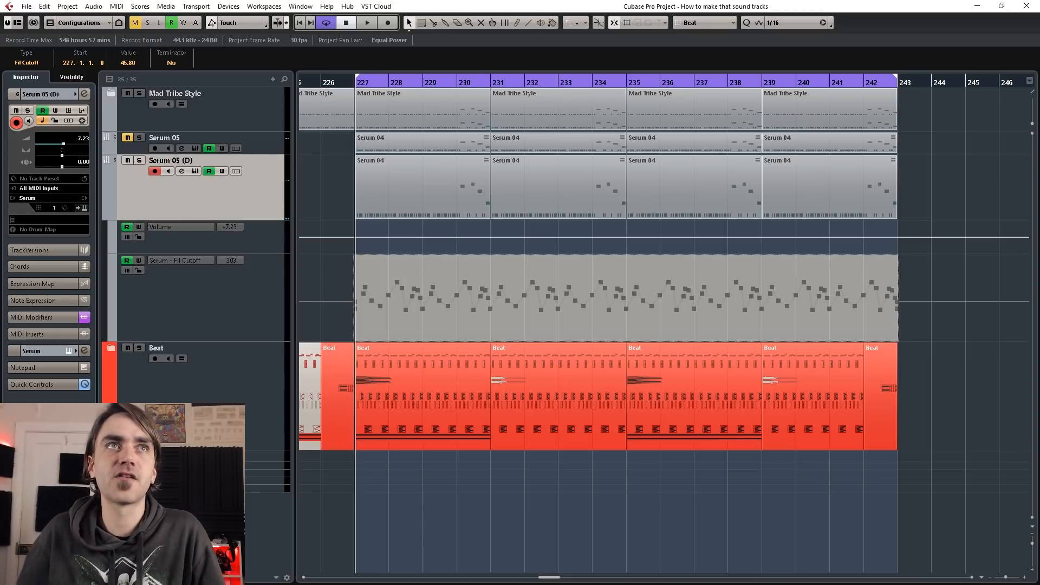
Hide the automation lanes, unmute the Serum 05 track and mute the Mad Tribe Style folder.
key("alt+a")
key("g")
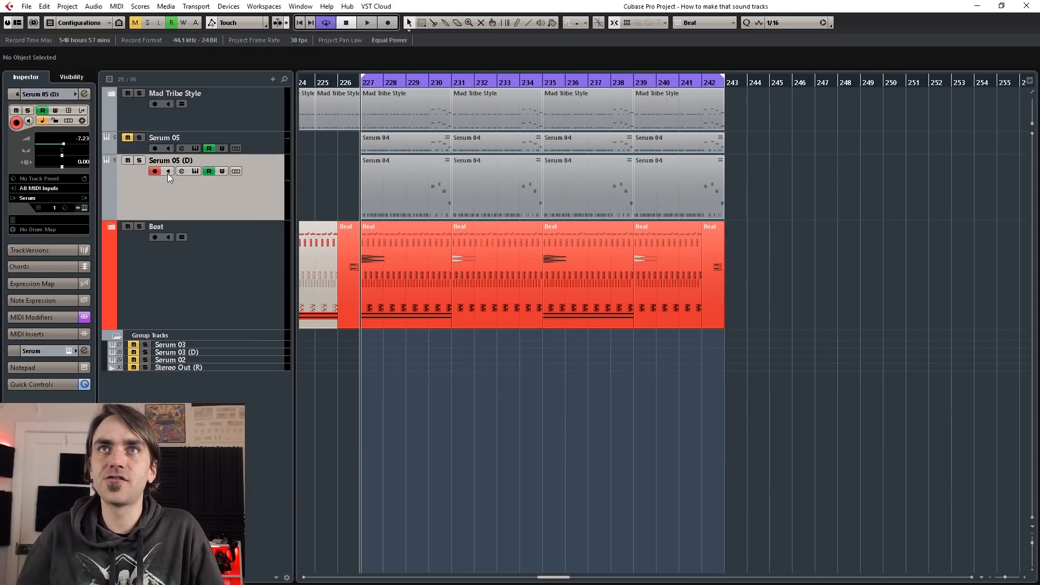
left_click(127, 138)
left_click(109, 92)
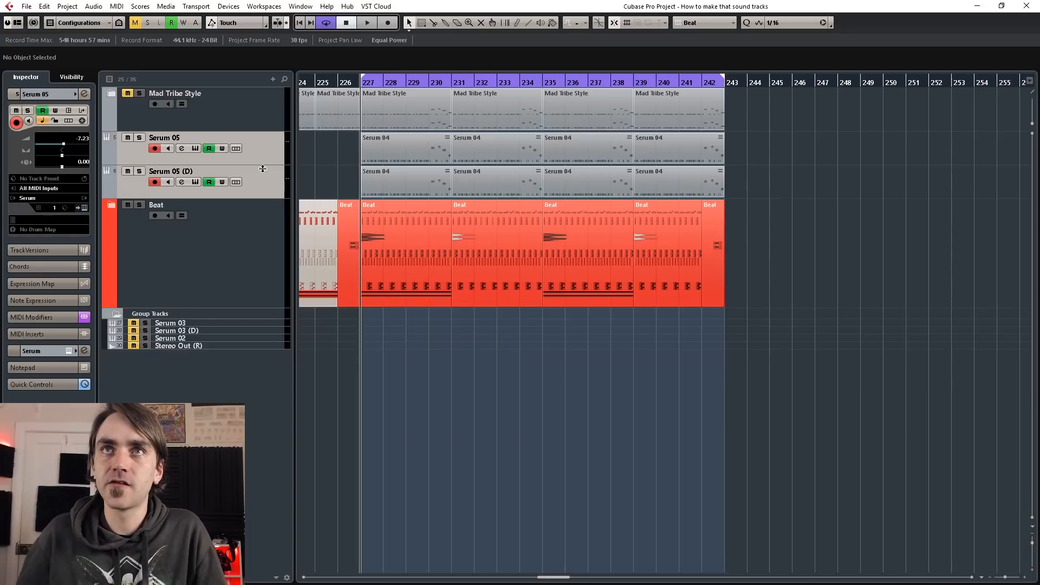
Make the Serum 05 and Serum 05 (D) tracks taller and play both layers together.
left_click_drag(262, 167, 258, 181)
left_click(259, 221)
left_click_drag(260, 241, 264, 257)
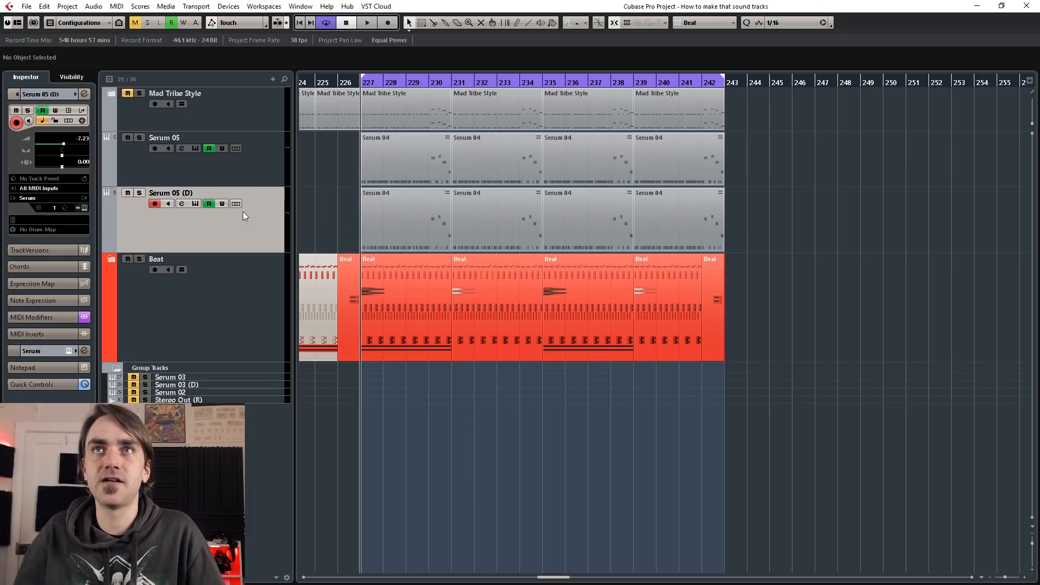
key("space")
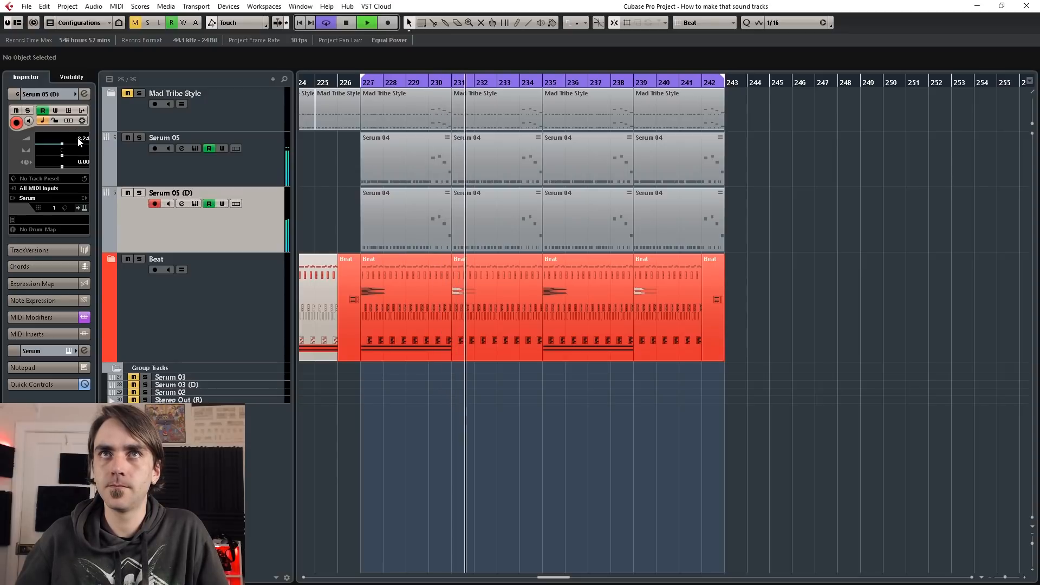
Solo the Serum 05 track, stop playback and open its channel settings.
left_click(158, 170)
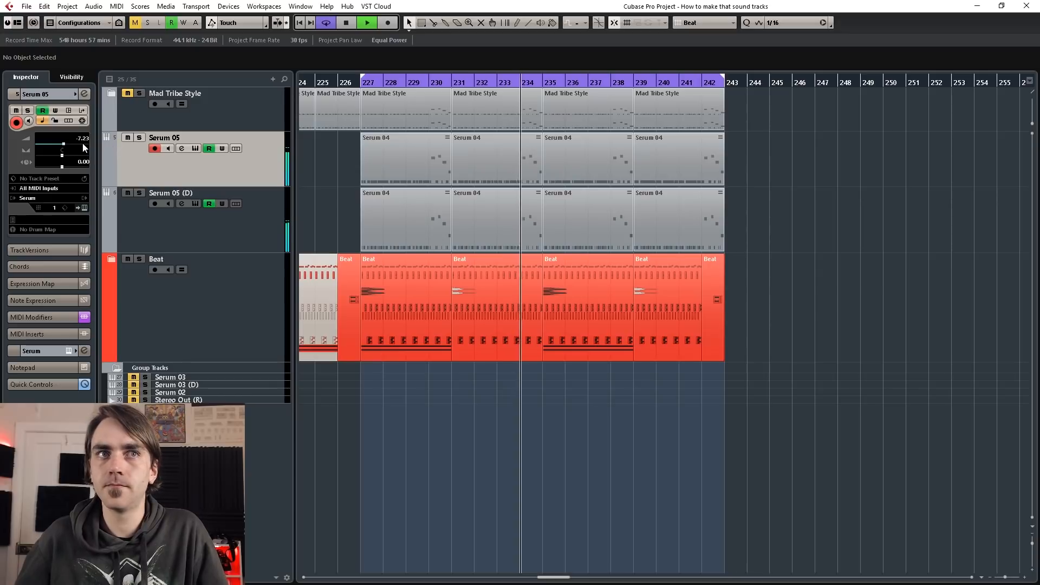
left_click(139, 137)
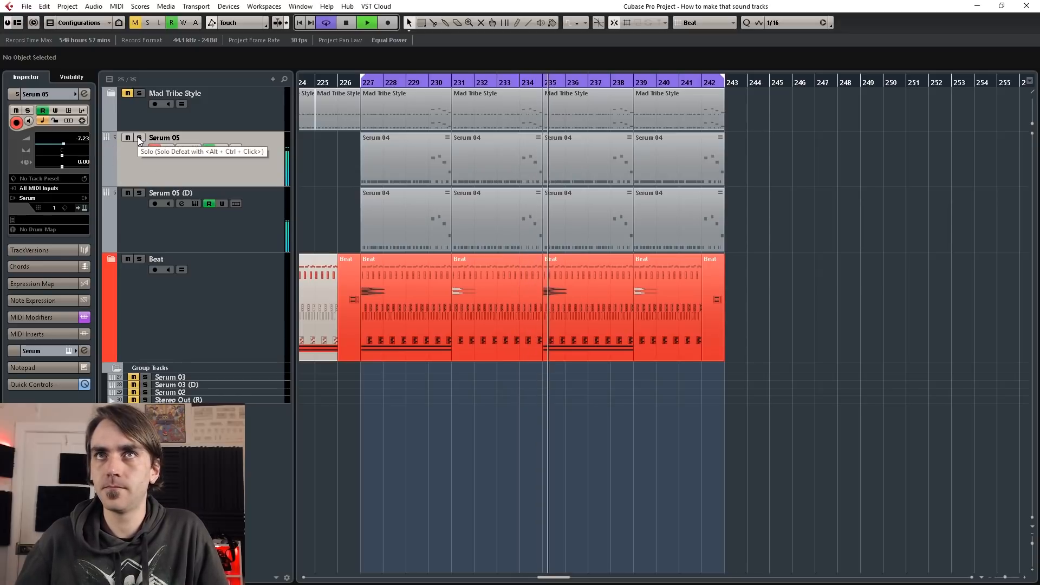
key("space")
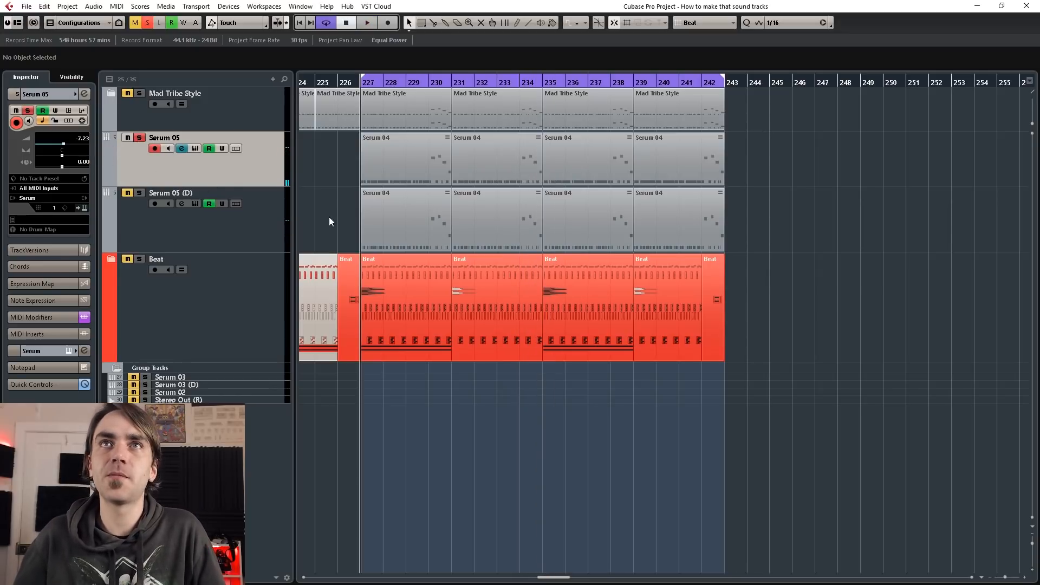
left_click_drag(0, 207, 684, 208)
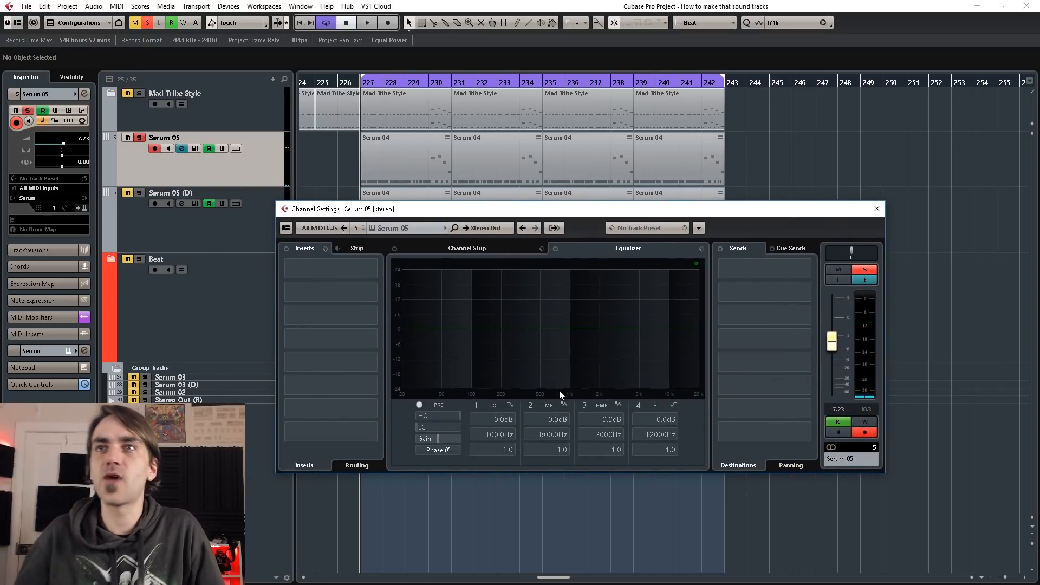
Equalize Serum 05 during playback with a low cut at 395.6 Hz, -5.2 dB at 530 Hz, -7.0 dB at 4297 Hz and 8.1 dB of highs.
left_click(510, 406)
left_click(537, 438)
left_click(474, 407)
left_click_drag(492, 437, 500, 436)
left_click(632, 342)
left_click_drag(631, 343, 634, 346)
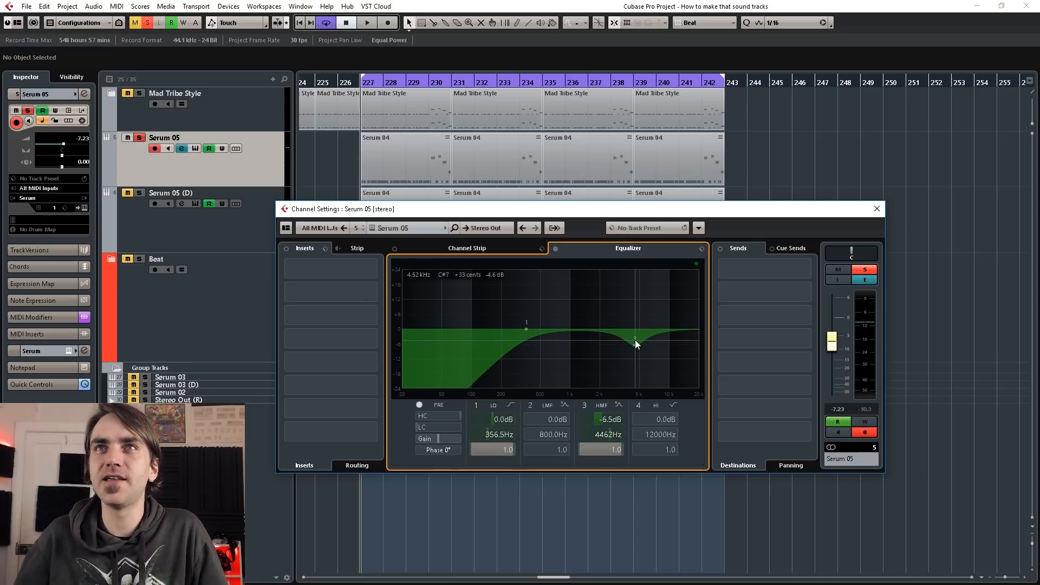
key("space")
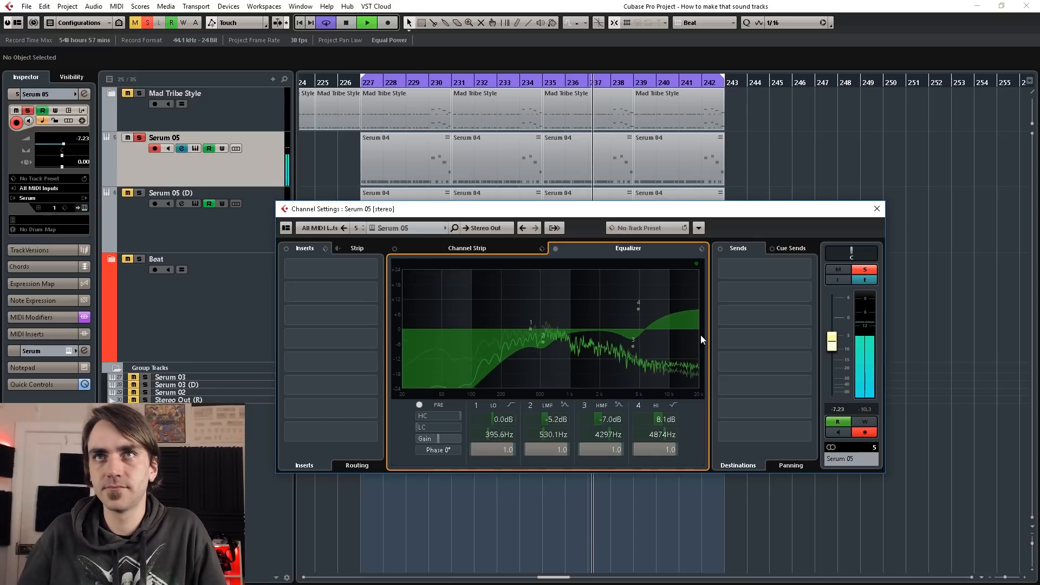
Solo Serum 05 (D) as well and equalize it with a low cut at 257.8 Hz and a -7.0 dB dip at 1281 Hz.
left_click(140, 193)
left_click(219, 233)
left_click(86, 93)
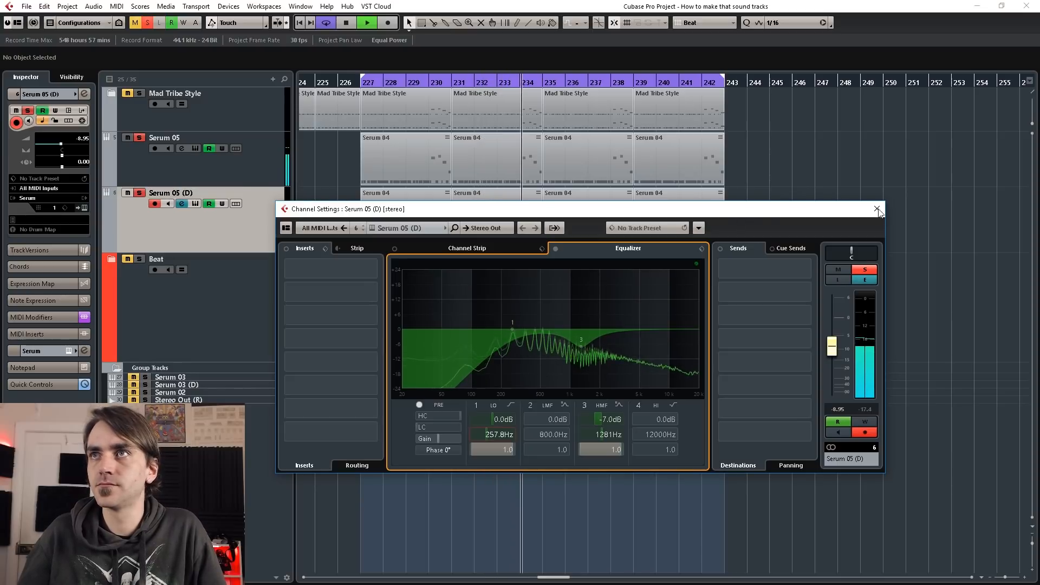
mouse_move(583, 346)
left_mouse_down()
mouse_move(597, 346)
mouse_move(587, 355)
left_mouse_up()
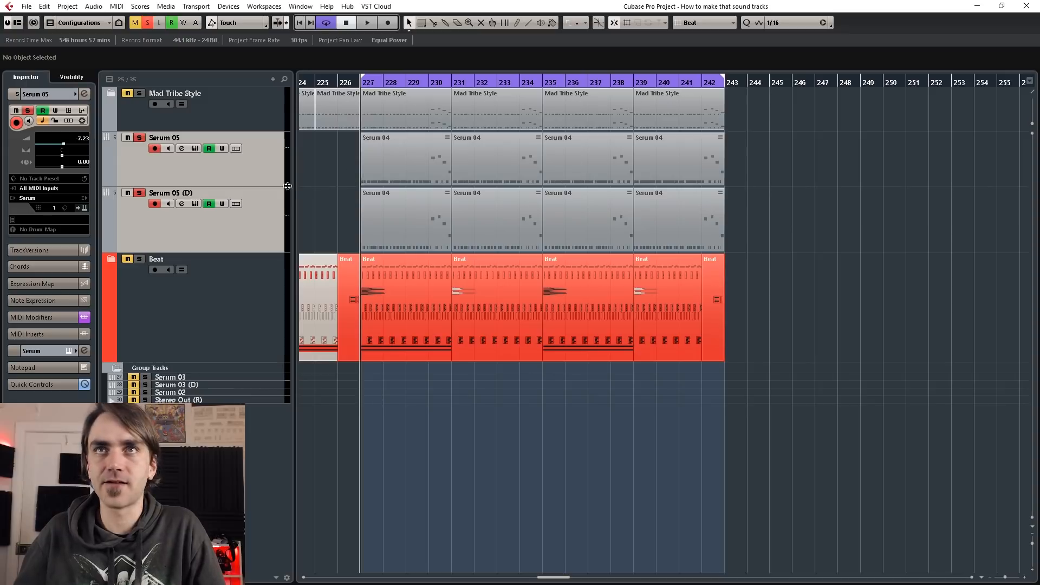
Add a stereo group channel named Synth Group to the selected Serum 05 and Serum 05 (D) channels in the MixConsole.
key("F3")
left_click_drag(574, 114, 909, 165)
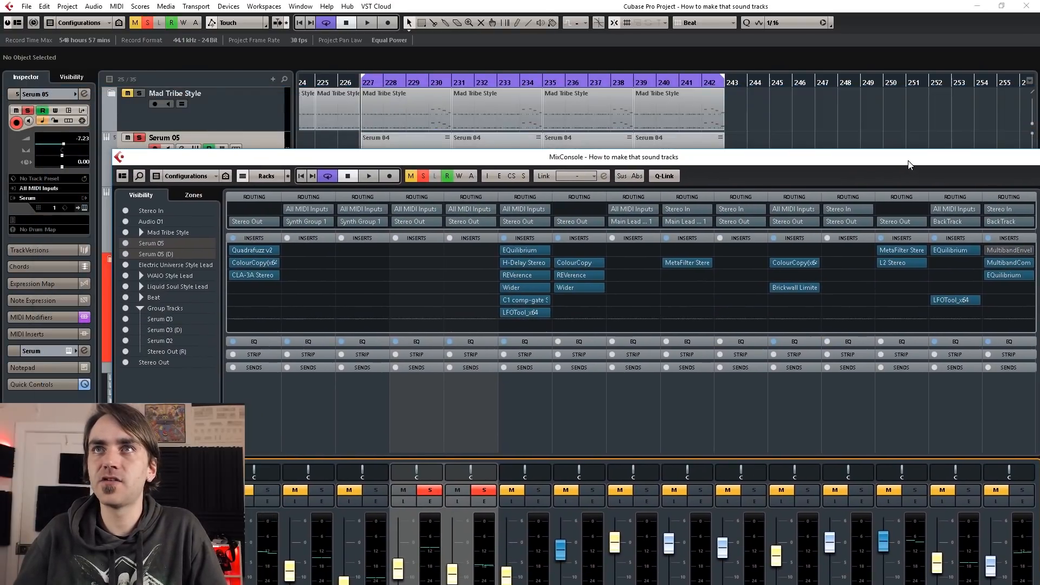
right_click(497, 221)
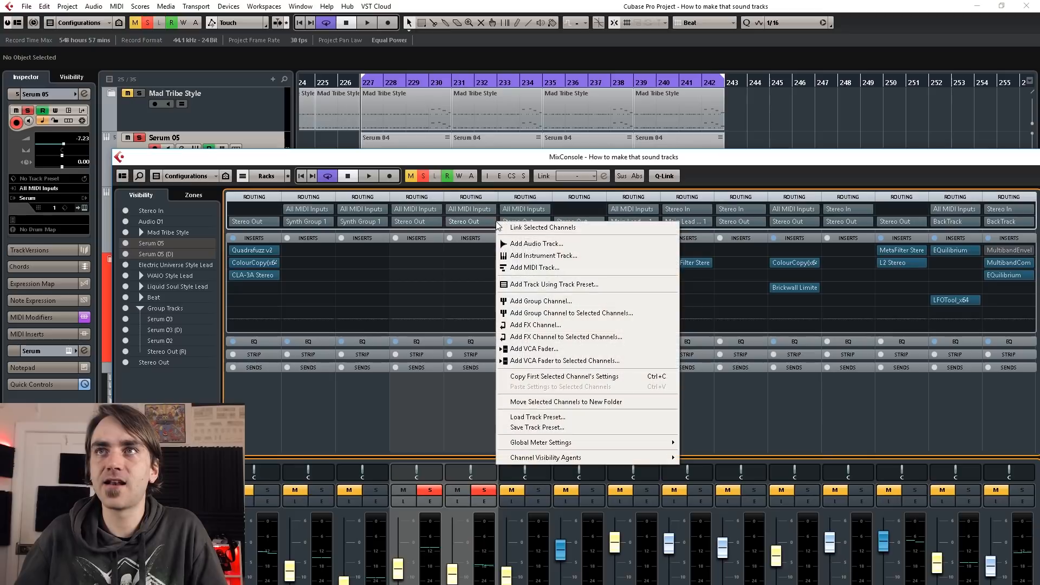
left_click(562, 318)
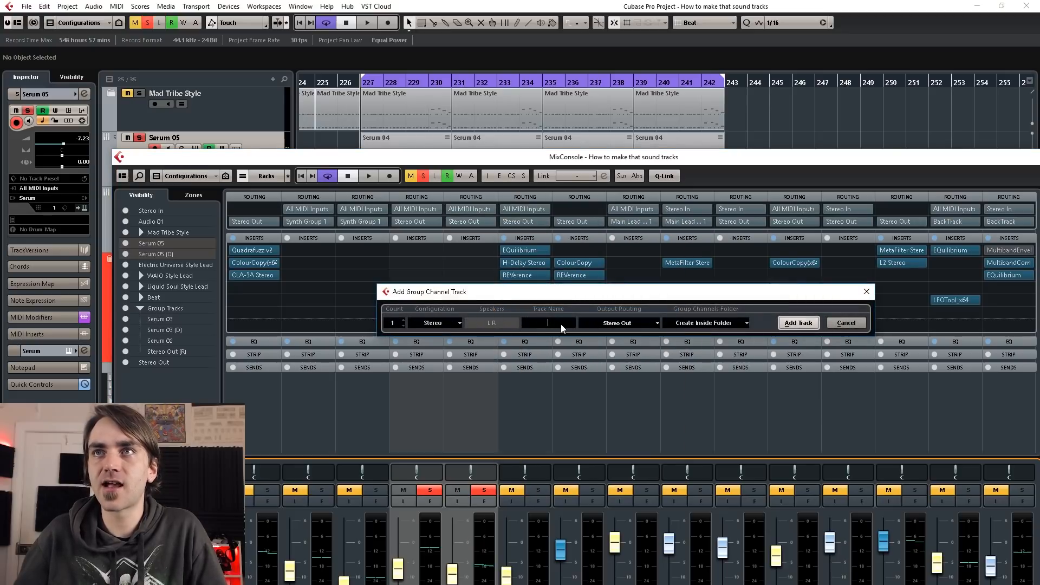
type("Synth")
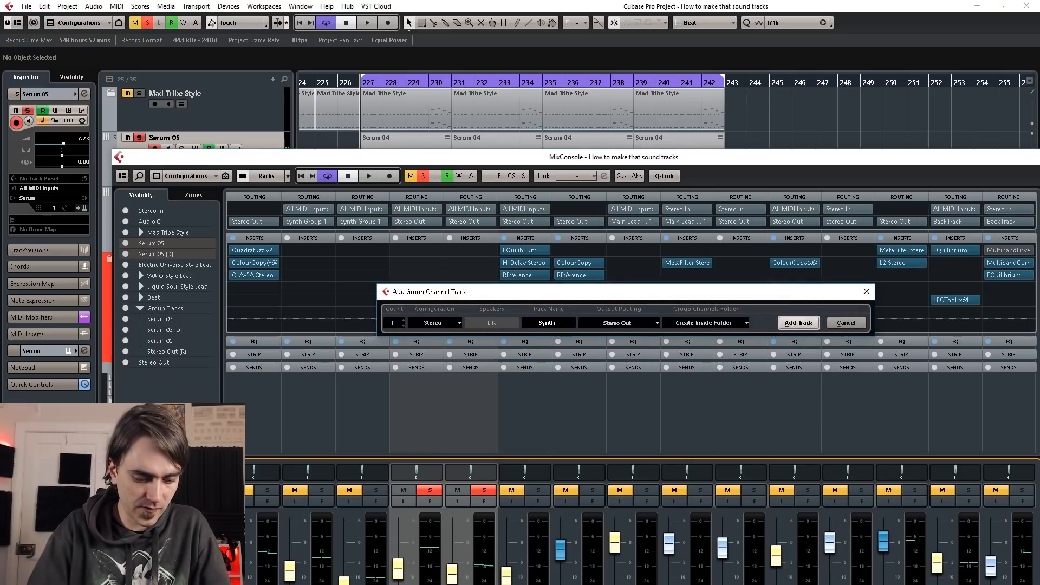
type("Go")
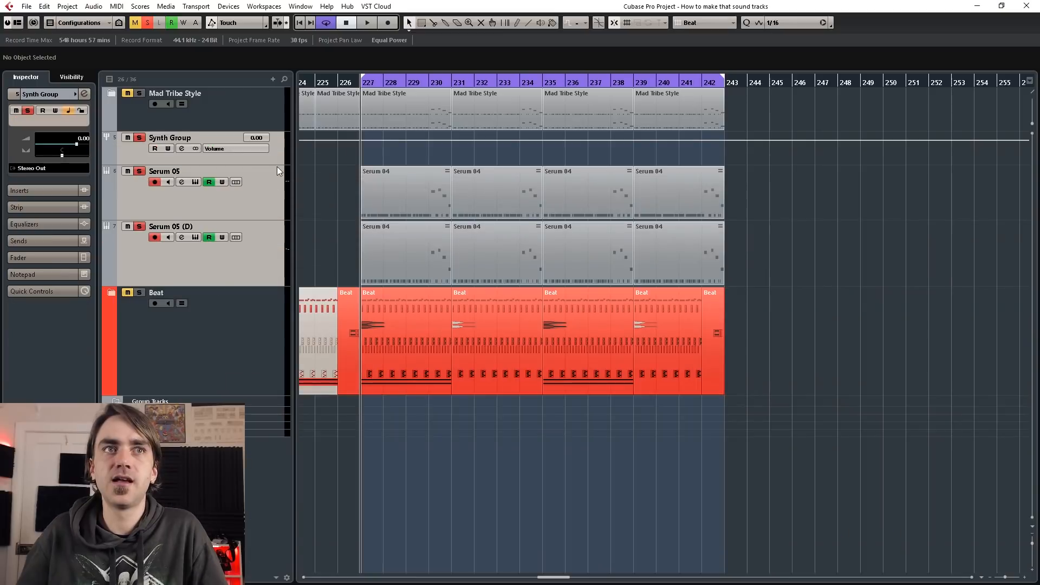
Move the Synth Group channel and both Serum tracks into a new folder named Synth Group.
right_click(261, 154)
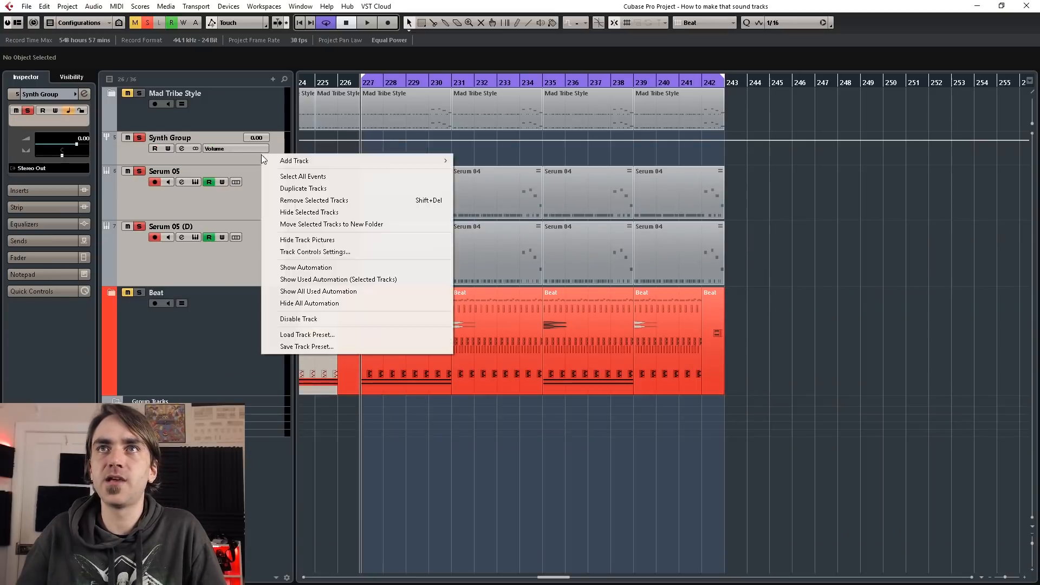
left_click(334, 225)
double_click(165, 137)
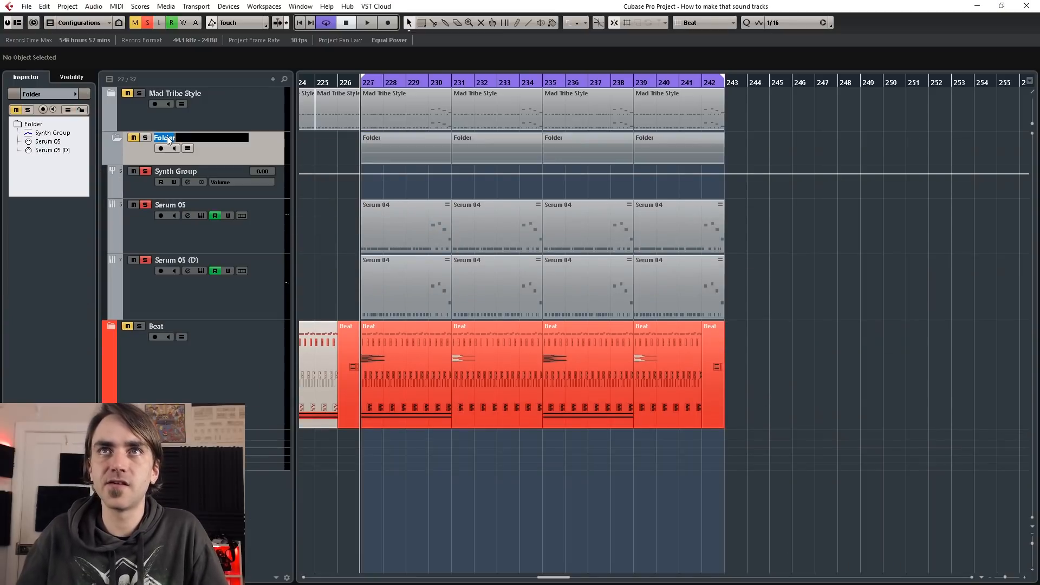
type("Synth")
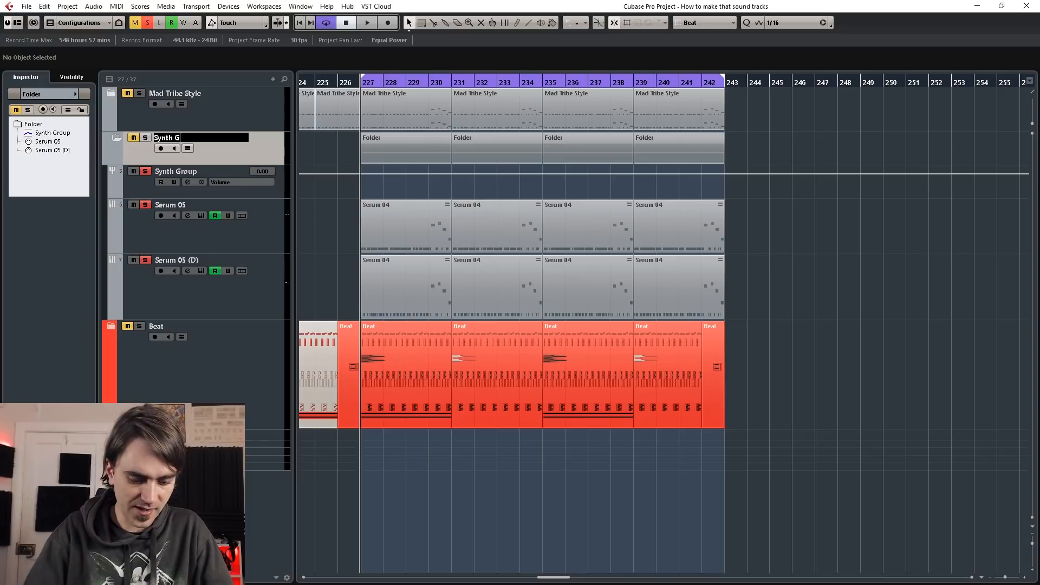
type("Group")
key("Return")
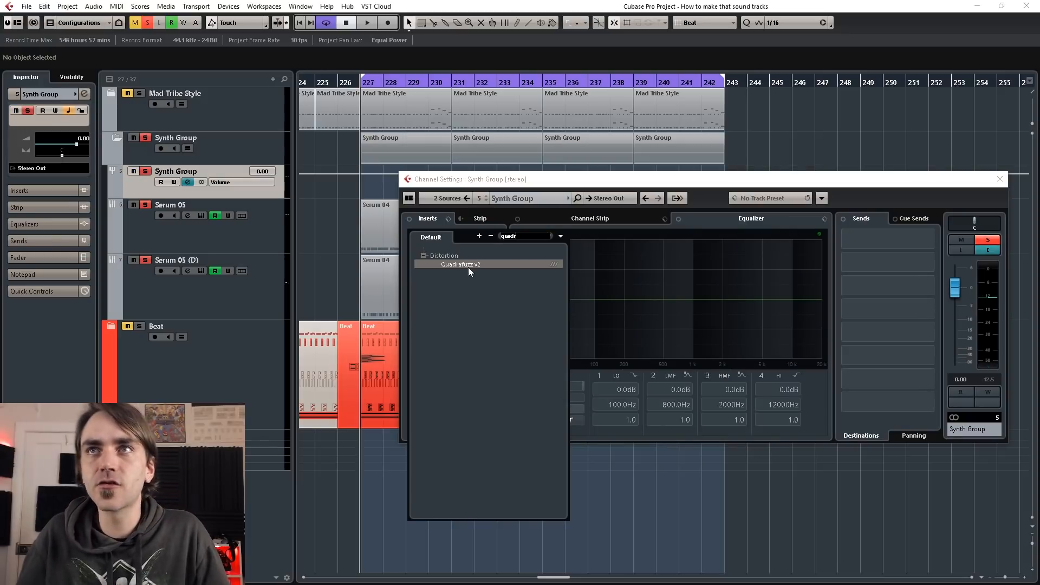
Insert Quadrafuzz v2 in the first insert slot of the Synth Group channel, move its window into view and stop playback.
left_click(467, 268)
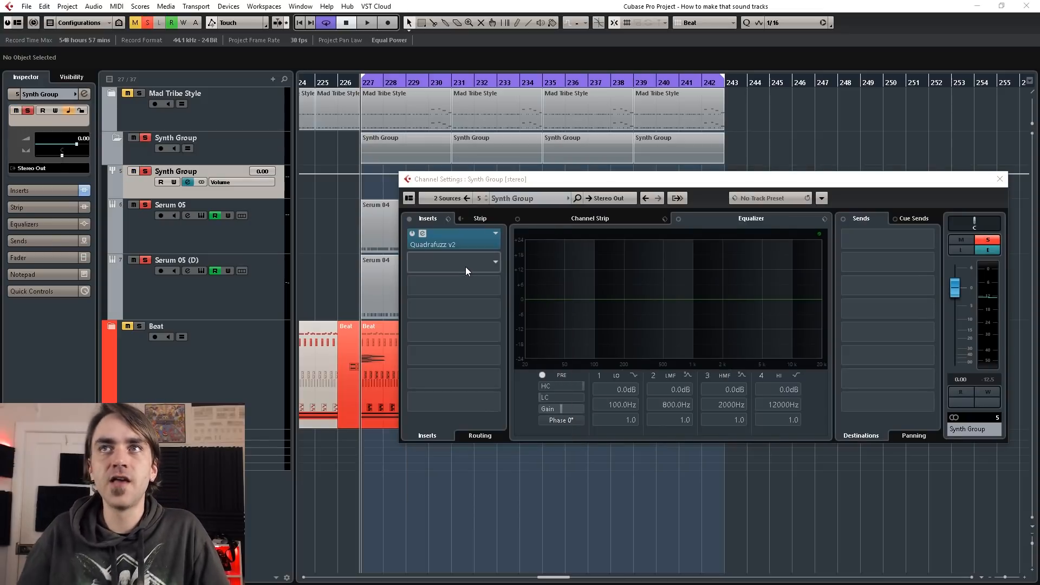
left_click_drag(660, 1, 660, 149)
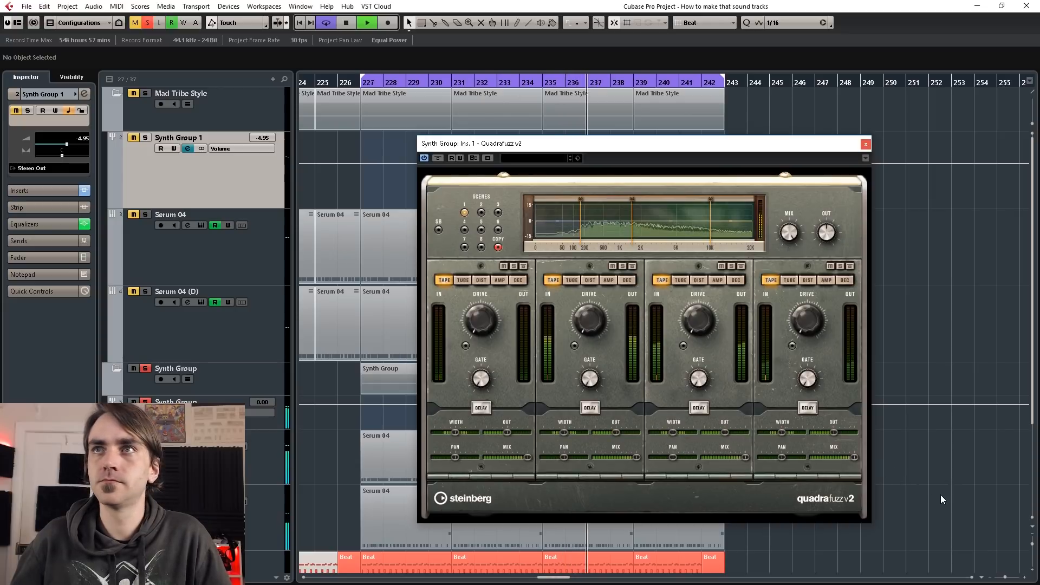
key("space")
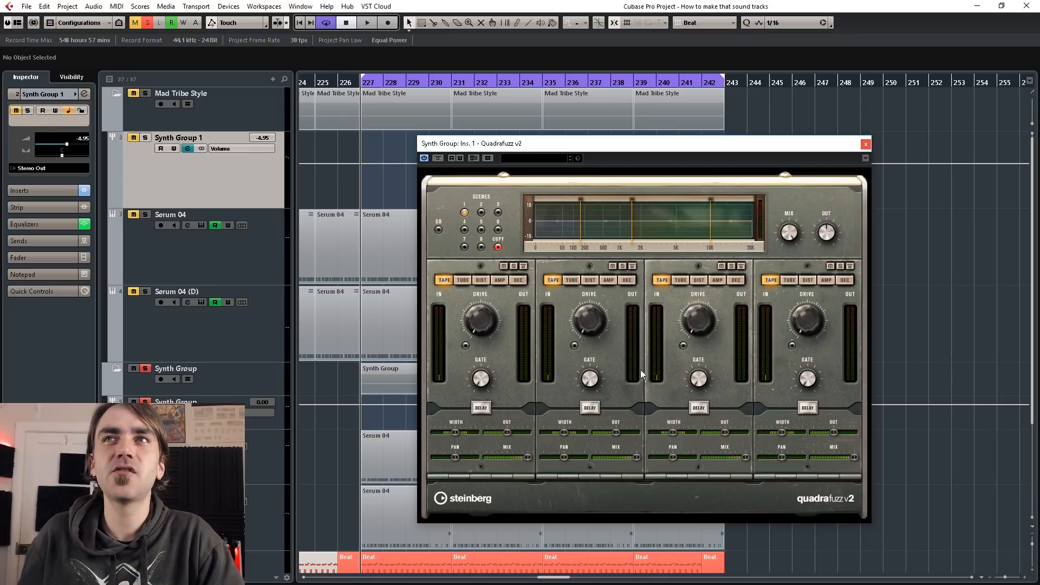
Set Quadrafuzz's second band to Tube with about 6.9 drive, the third to Dist with about 1.7 drive and the fourth to Amp.
left_click(572, 280)
left_click(571, 280)
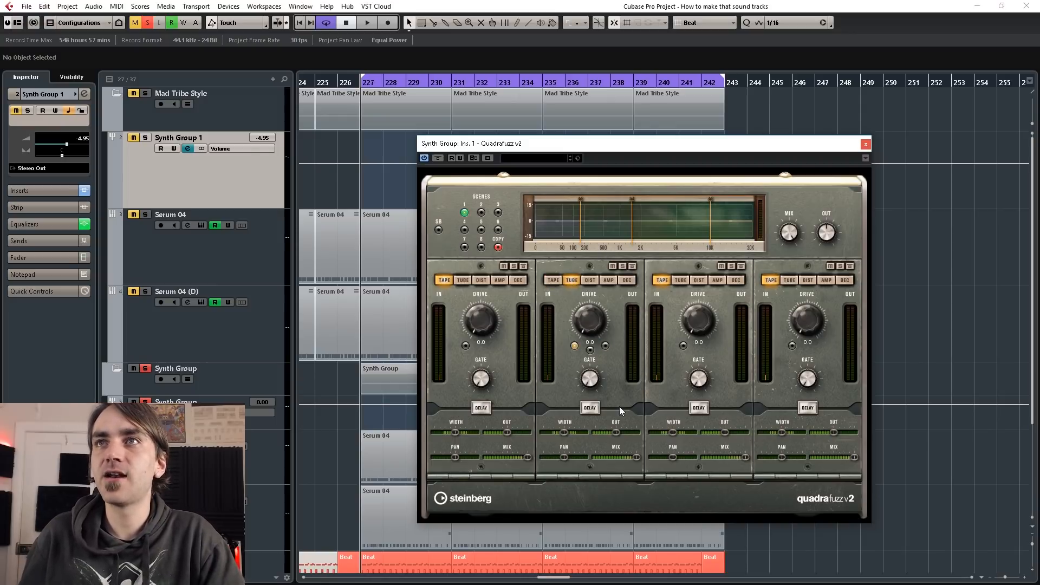
left_click_drag(589, 319, 591, 294)
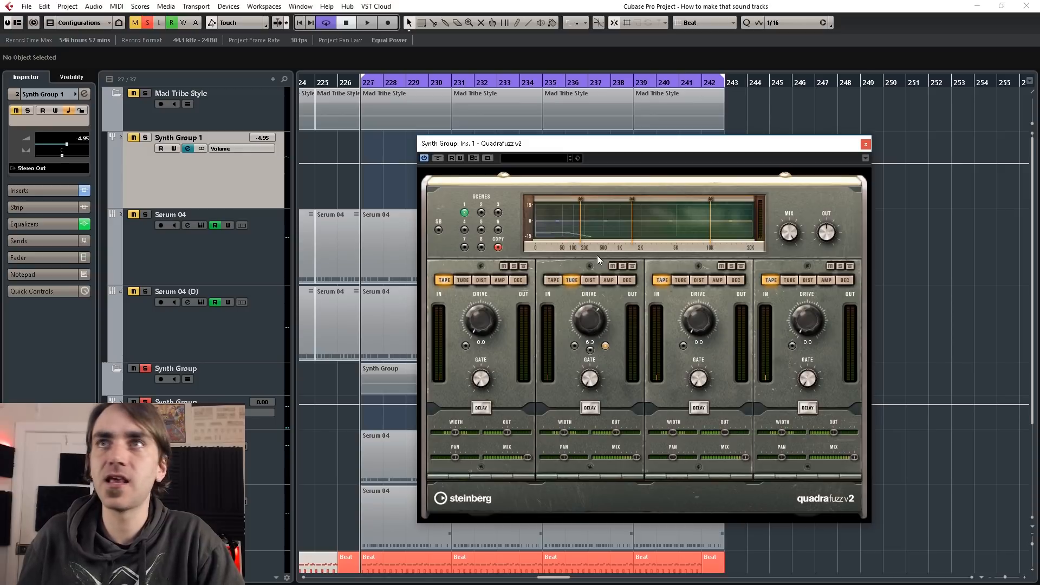
left_click(698, 280)
left_click_drag(700, 318, 697, 310)
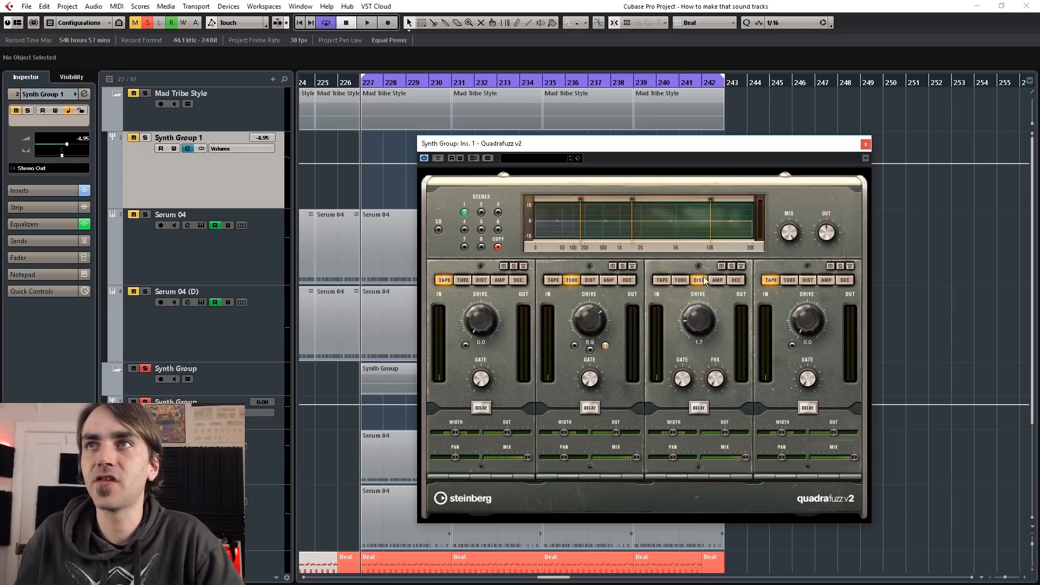
left_click(828, 280)
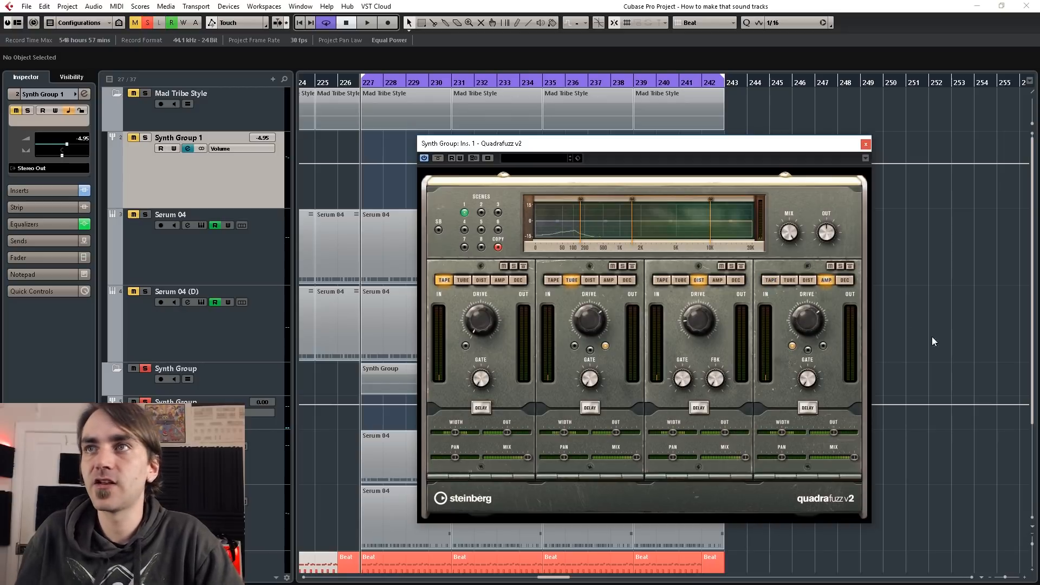
Audition the distortion, switch the fourth band's amp option, lower the overall mix to about 67%, and close Quadrafuzz.
key("space")
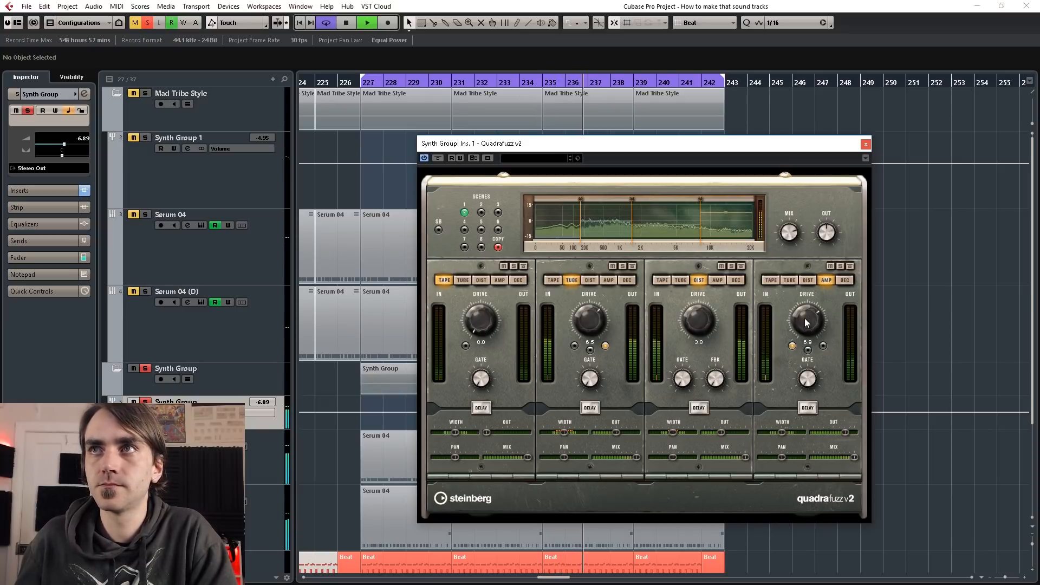
left_click(807, 350)
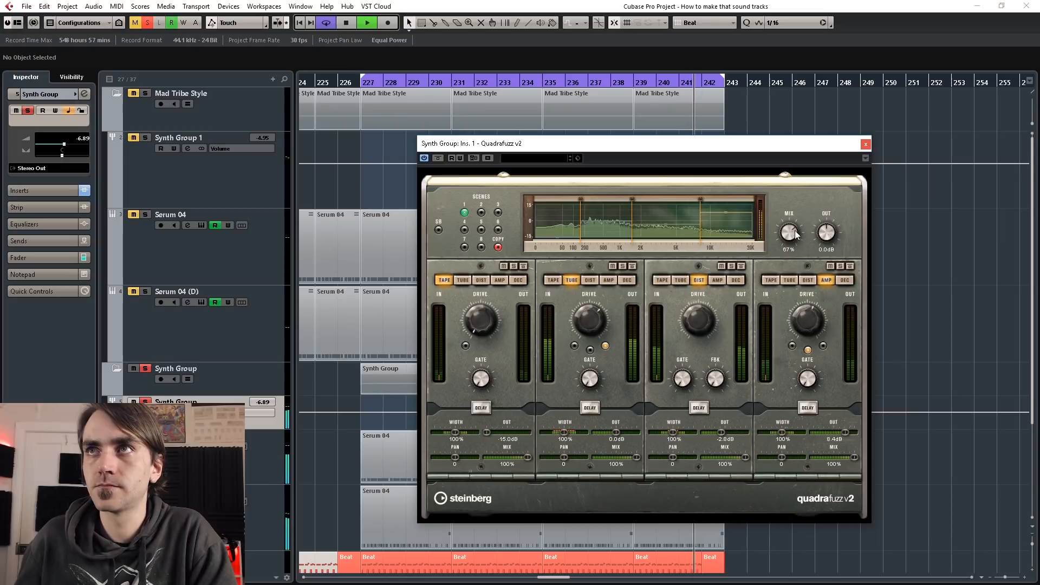
left_click(865, 145)
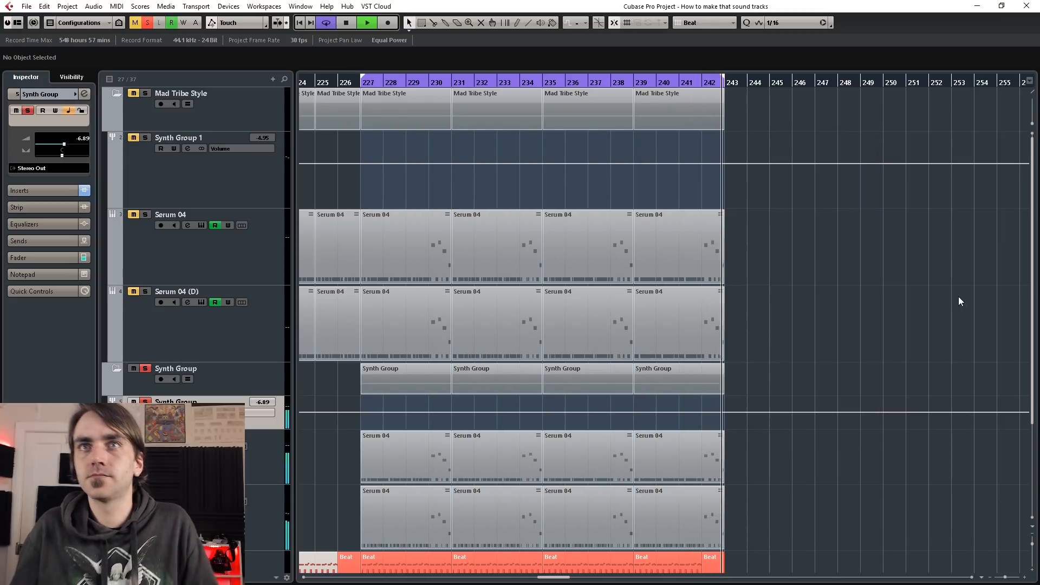
key("space")
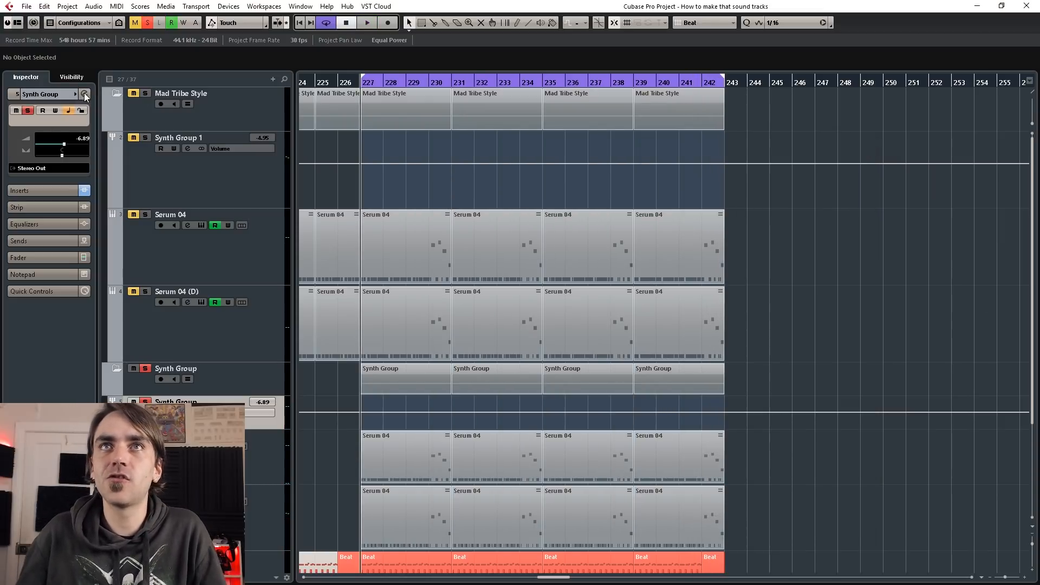
Insert the ColourCopy delay after Quadrafuzz on the Synth Group channel.
key("e")
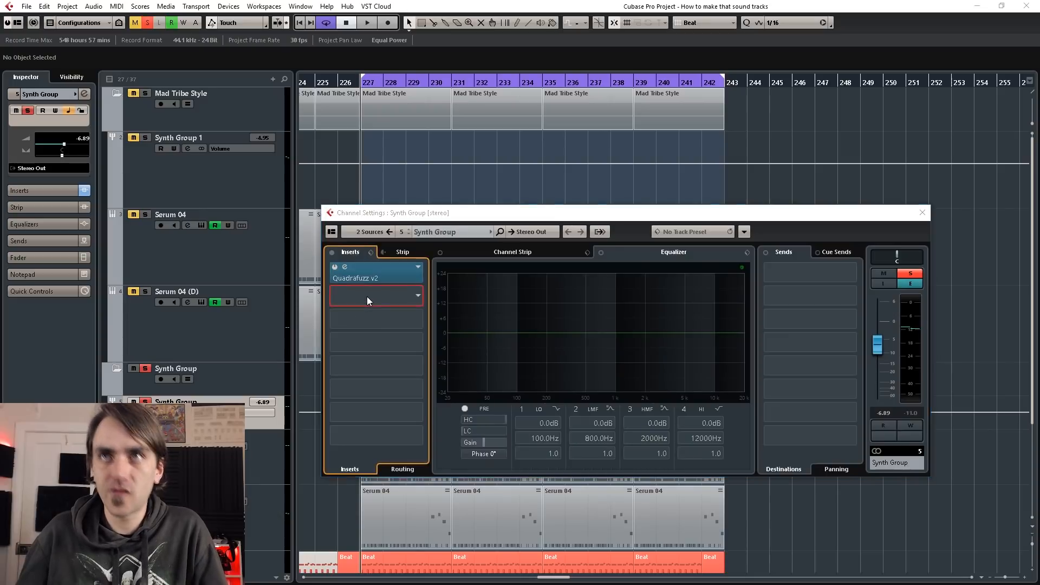
left_click(366, 297)
type("colour")
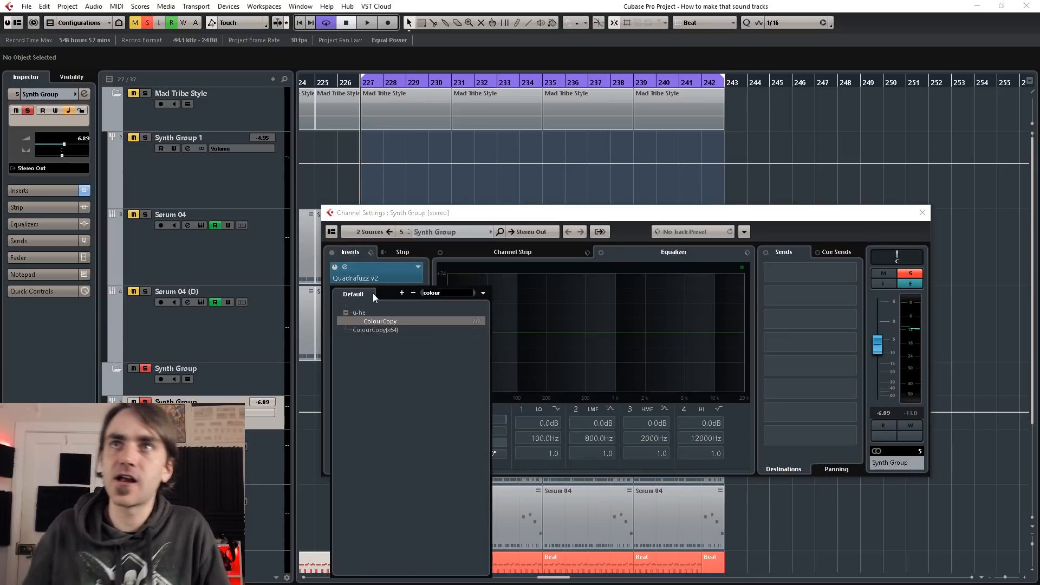
left_click(375, 327)
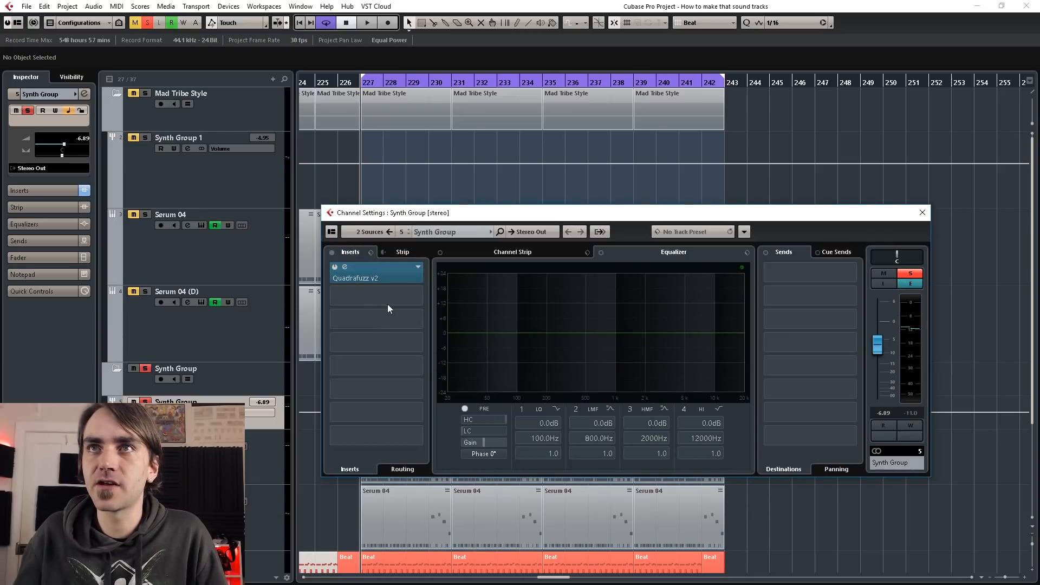
Set ColourCopy's mix to 16.00 and regeneration to 36.50, and lower its feedback brightness.
left_click_drag(772, 212, 763, 248)
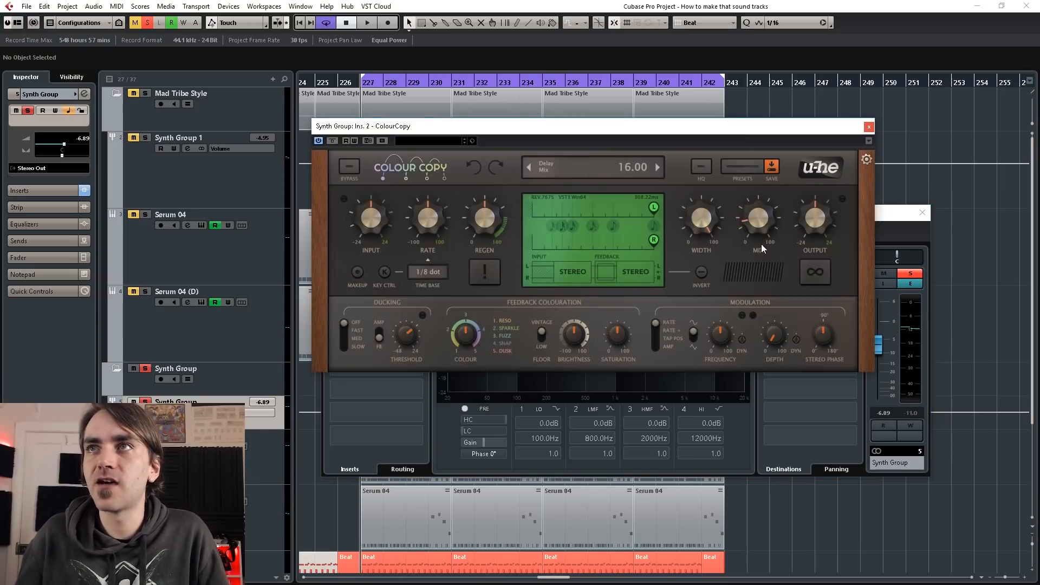
left_click_drag(482, 223, 481, 229)
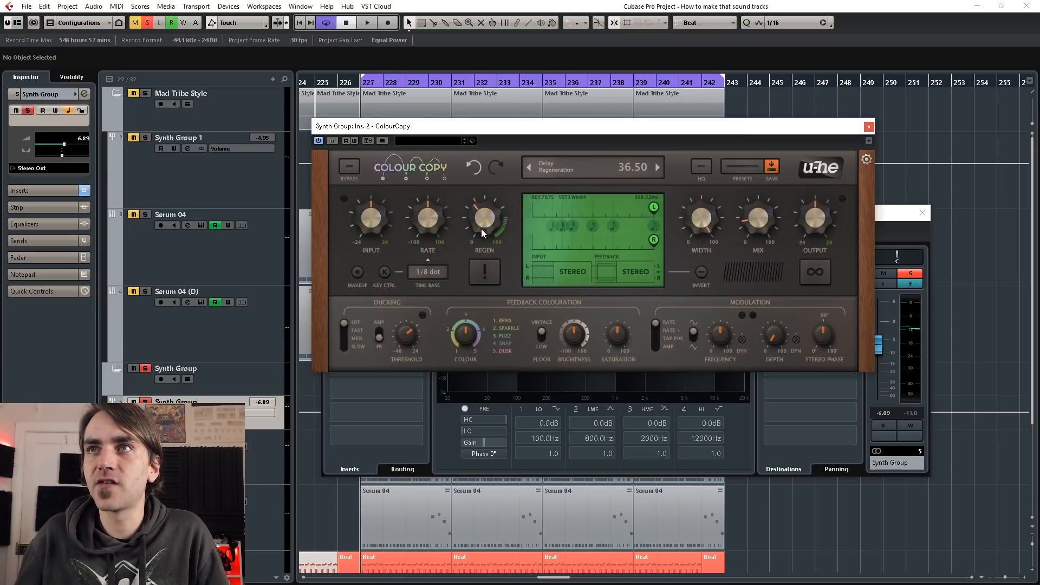
left_click_drag(570, 335, 570, 342)
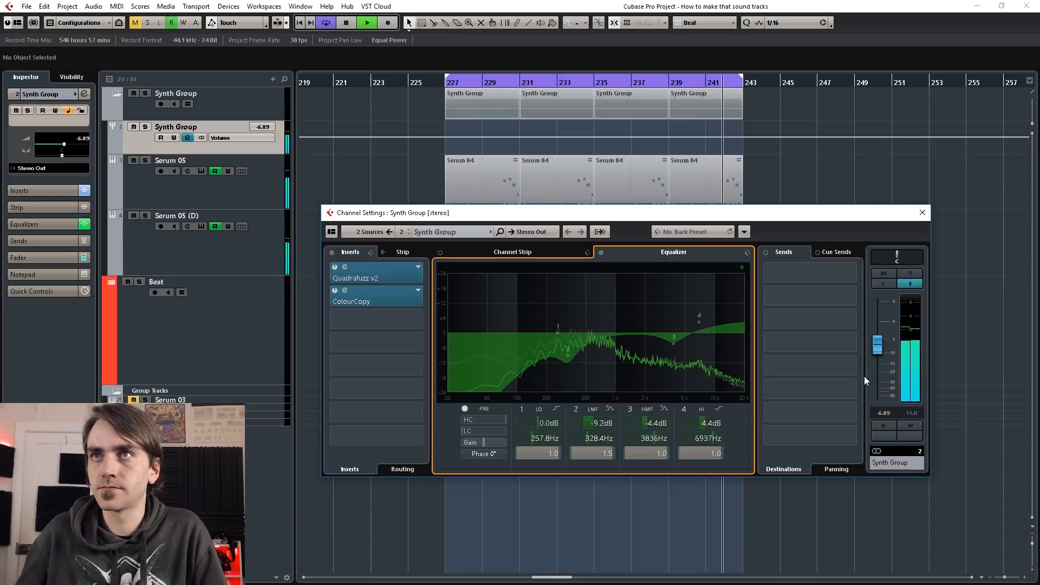
Raise the Synth Group channel level to -5.55 dB while the loop plays with the beat.
scroll(877, 355, "up", 2)
scroll(892, 350, "down", 1)
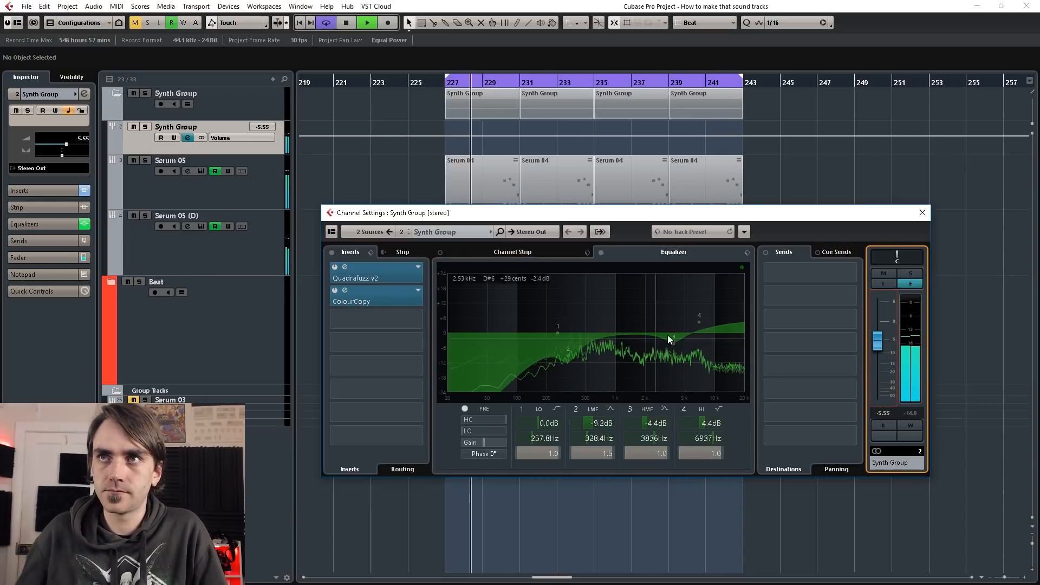
Set the Synth Group EQ's third band to -4.1 dB at 6596 Hz with Q 2.2, and the fourth band's gain to 2.4 dB.
left_click_drag(674, 342, 696, 343)
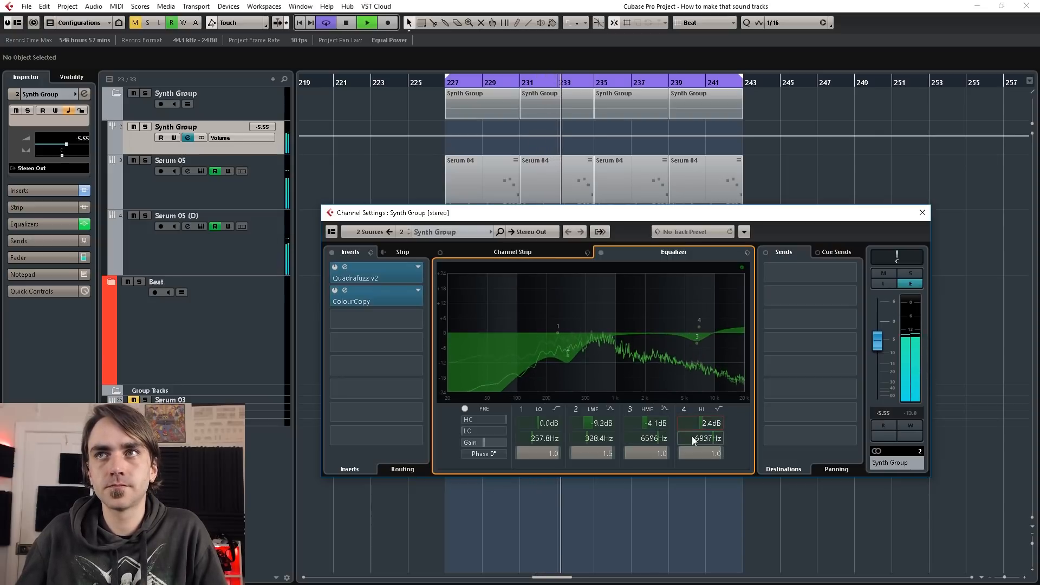
scroll(647, 449, "up", 10)
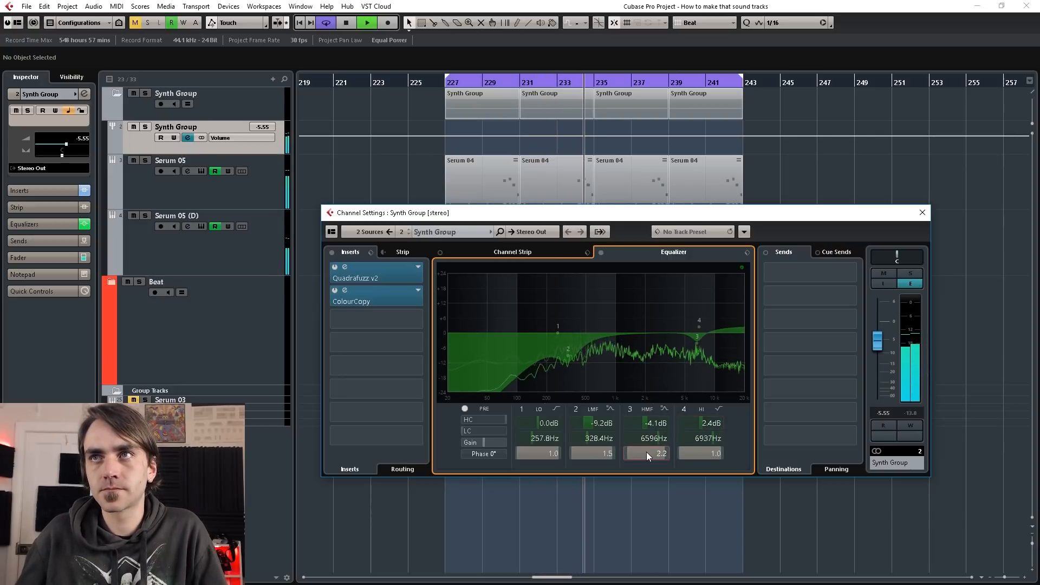
left_click(922, 213)
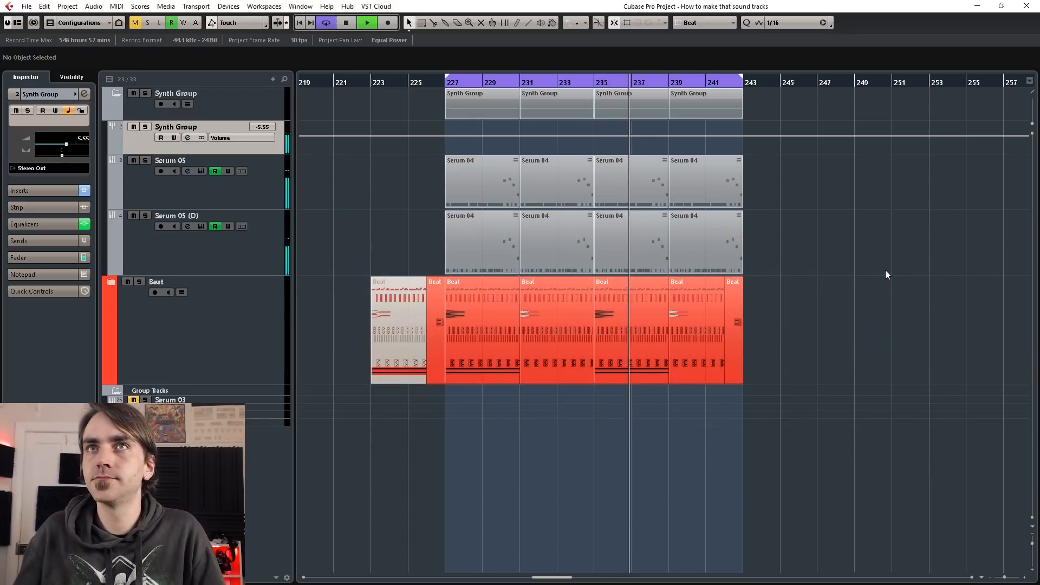
Raise the low EQ band's frequency on the Synth Group channel to 320.7 Hz, close its channel settings, and stop playback.
left_click(84, 94)
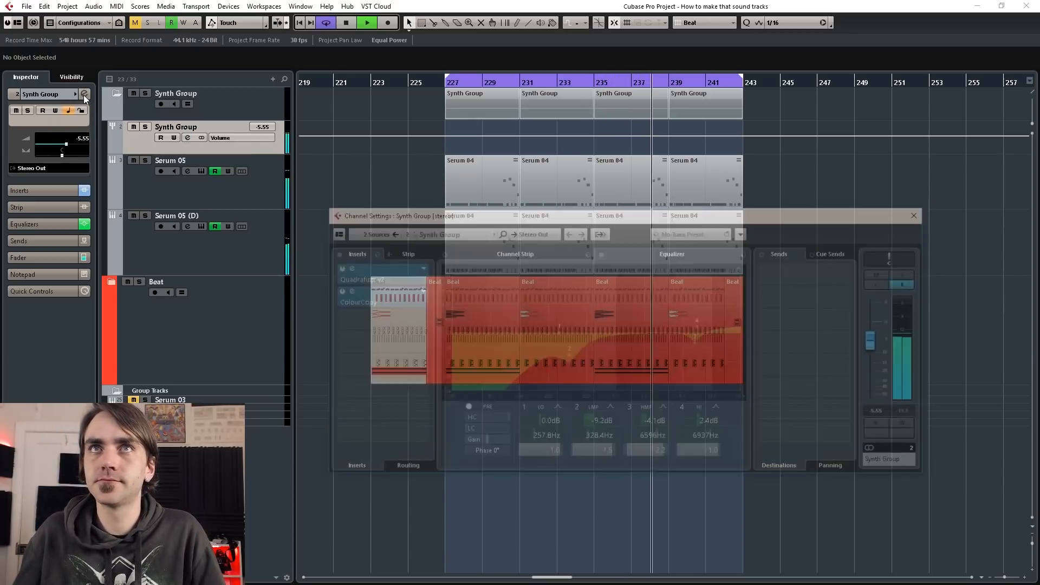
scroll(537, 437, "up", 3)
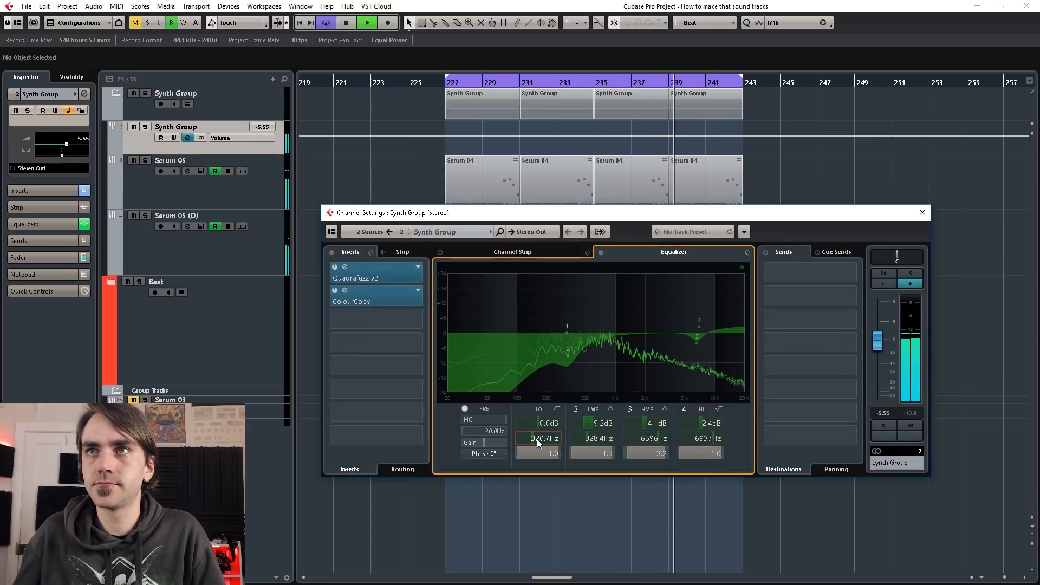
left_click(923, 213)
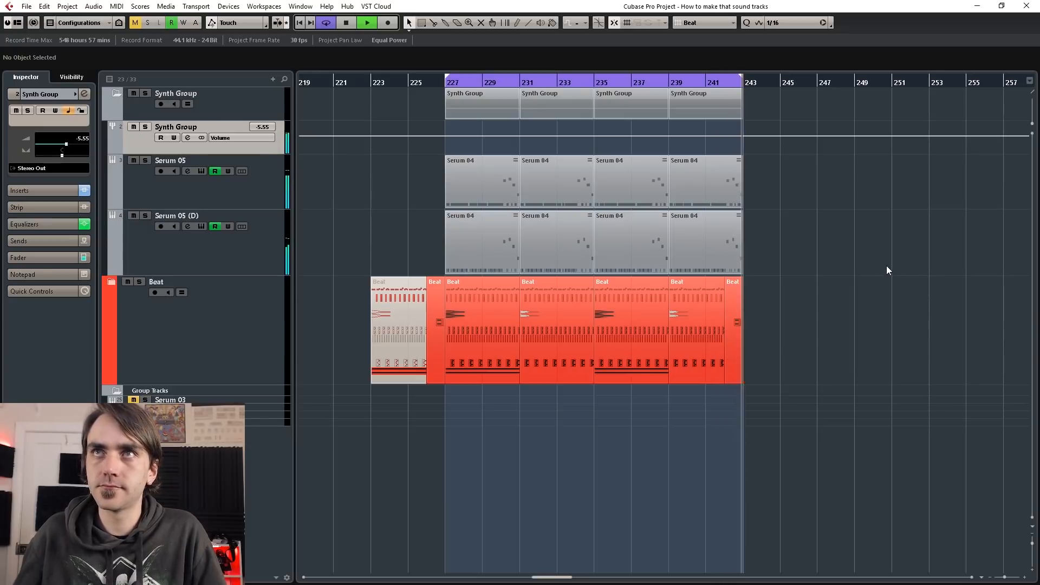
key("space")
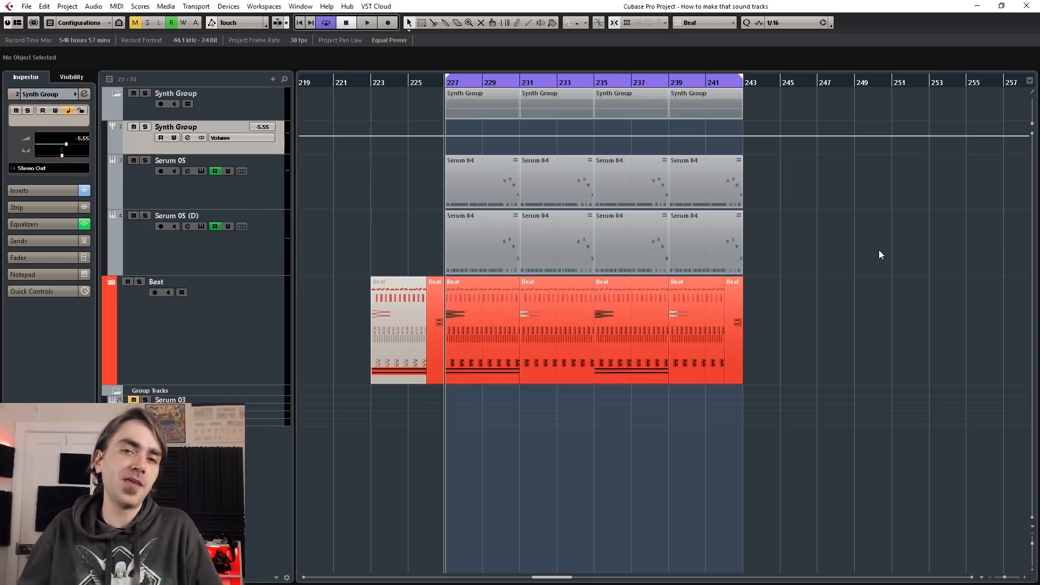